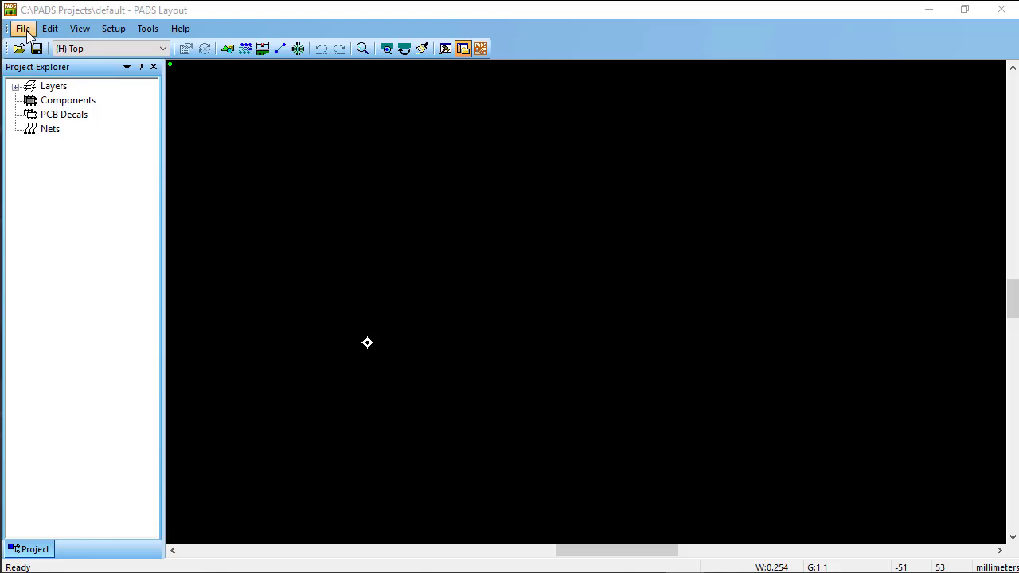
Step: Import the DXF file test from PADS Projects in New mode with all layers and all input items selected
click(24, 29)
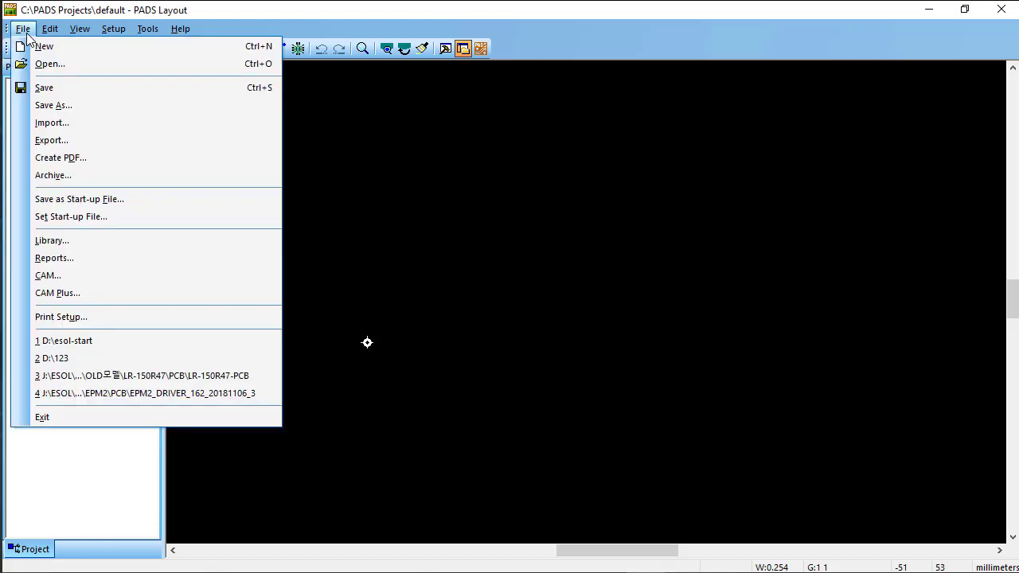
click(52, 123)
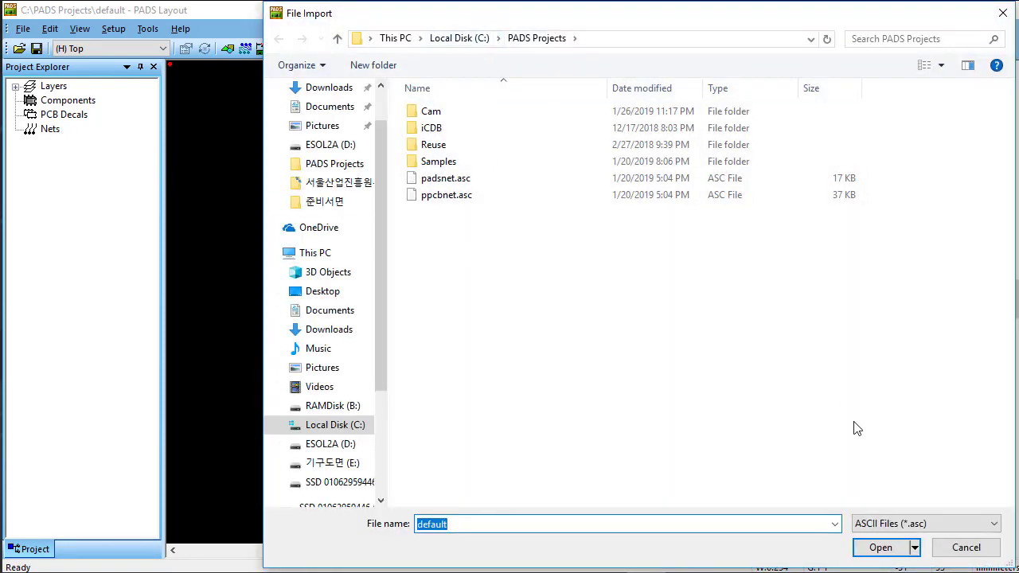
click(904, 524)
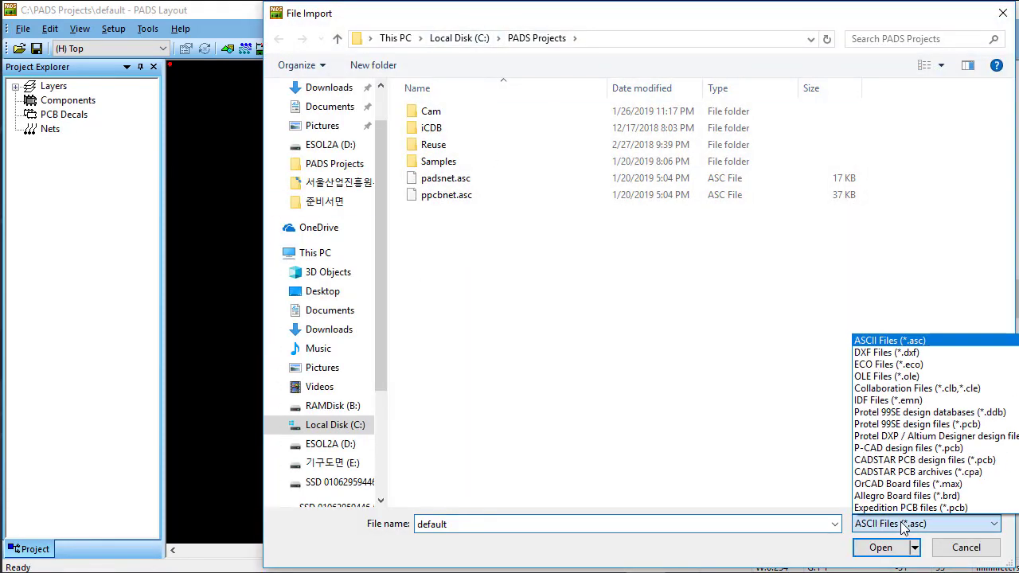
click(877, 353)
click(435, 182)
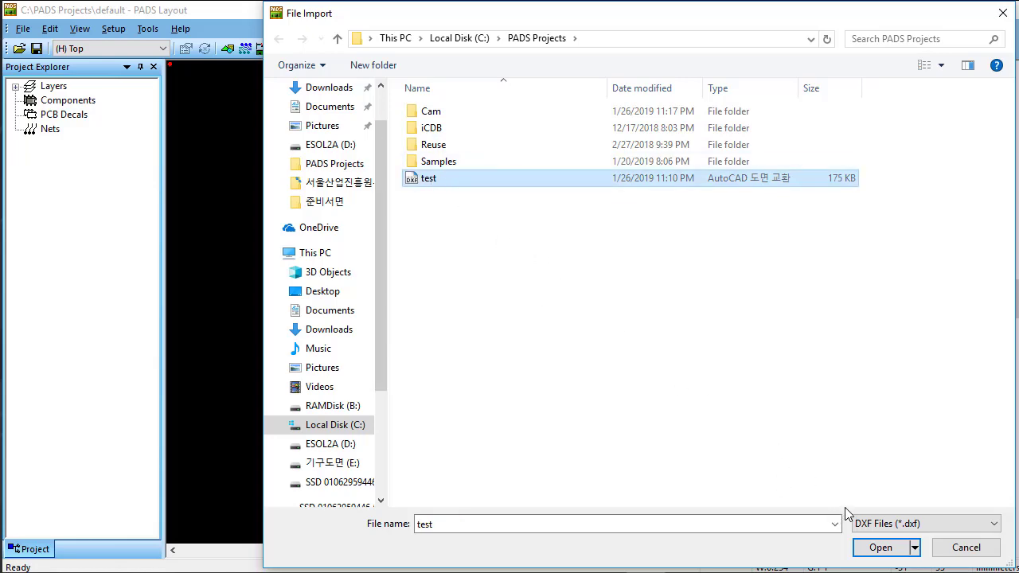
click(880, 548)
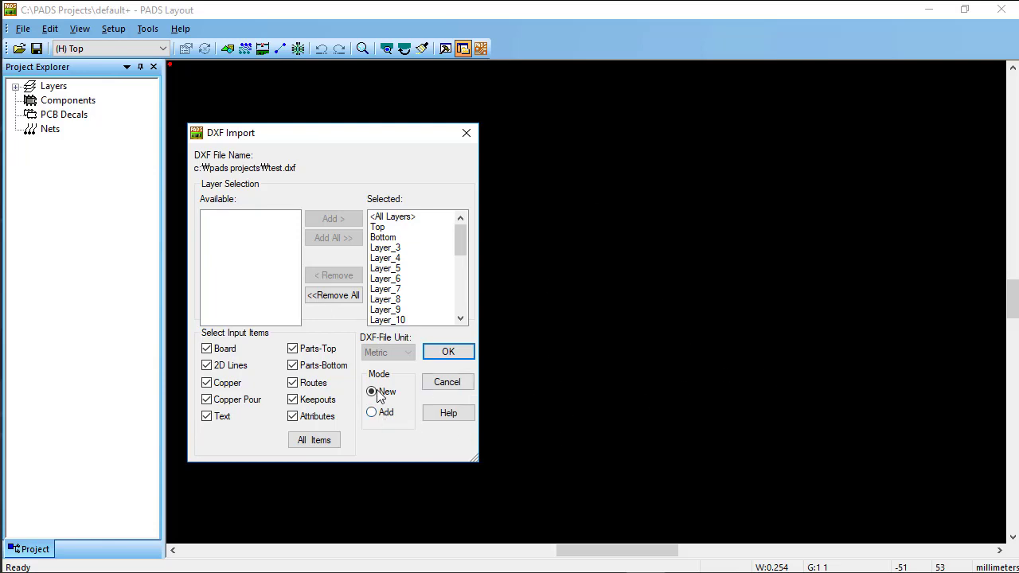
click(453, 352)
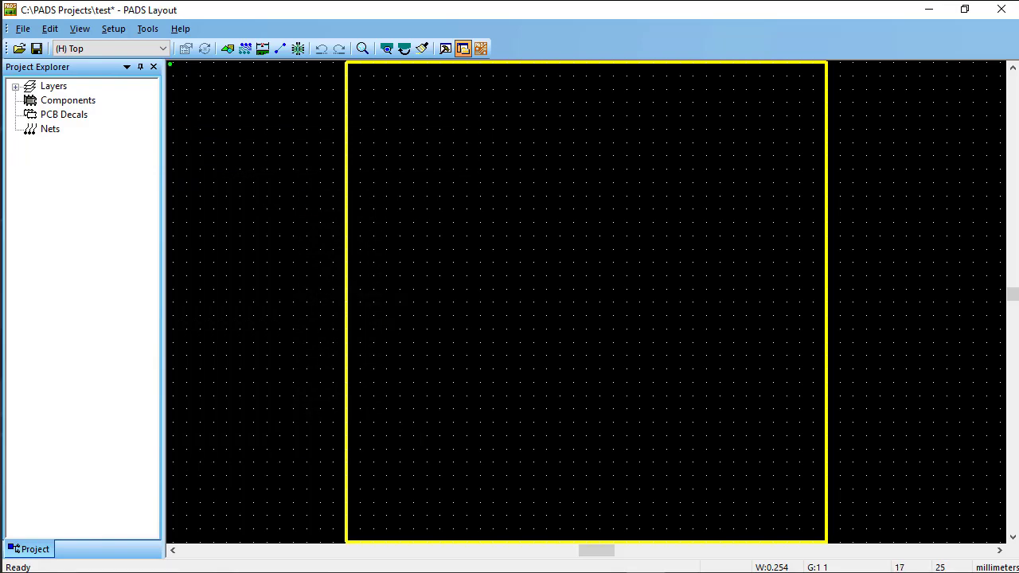
Step: Select the whole imported square as a shape and change its drafting type to Board Outline
ctrl+scroll(586, 302, down, 2)
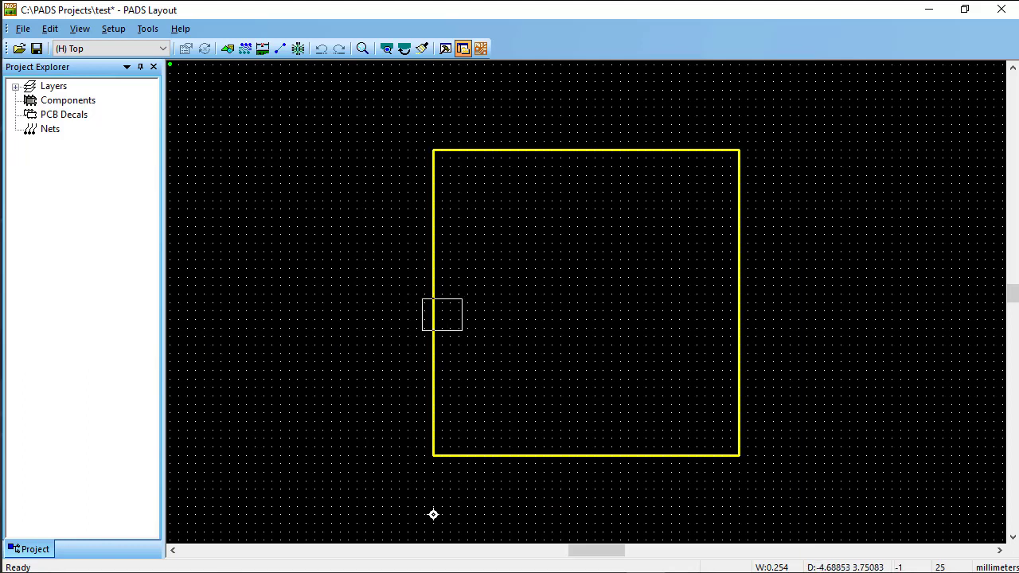
click(434, 310)
click(433, 514)
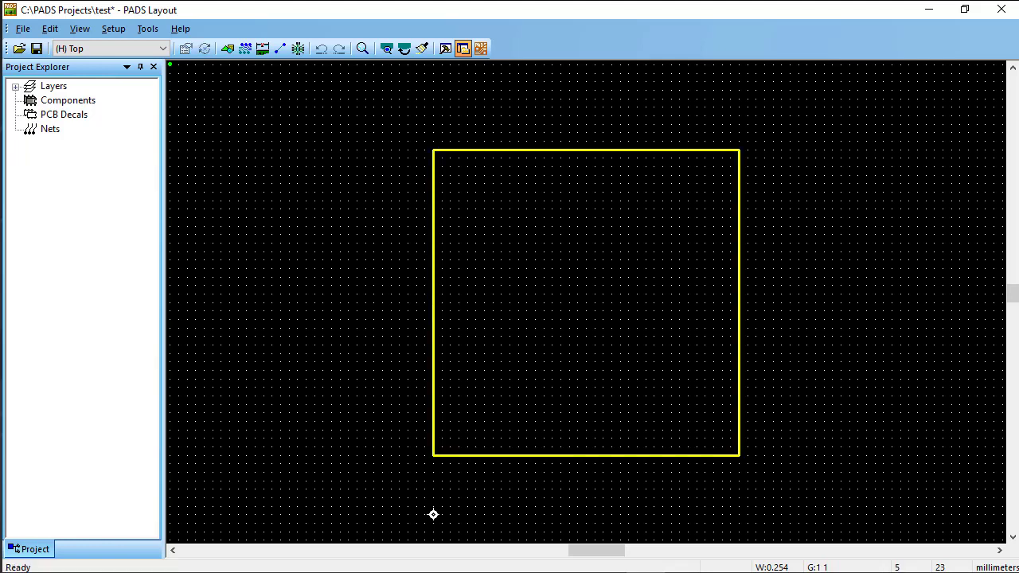
click(433, 307)
right_click(433, 311)
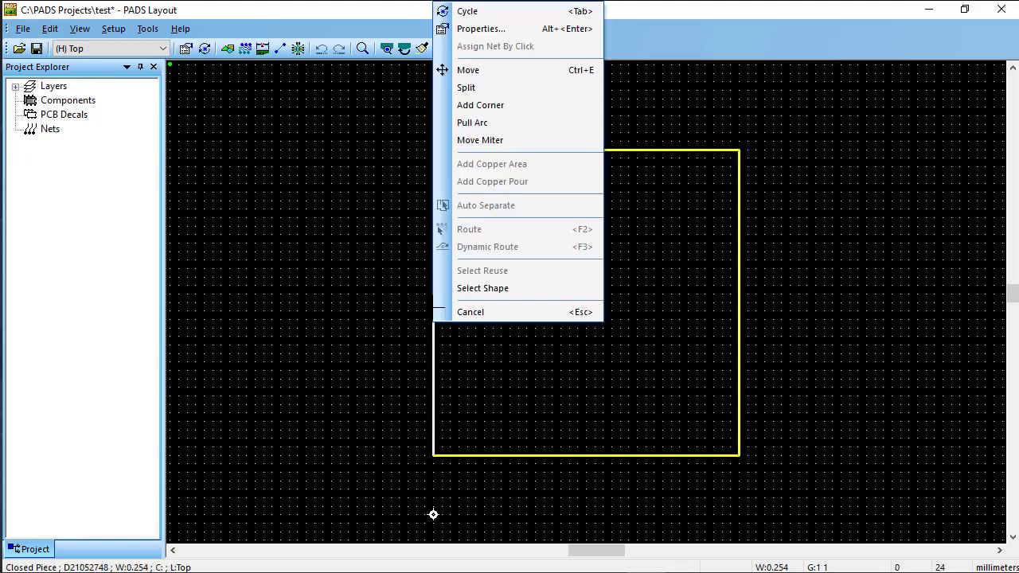
click(490, 294)
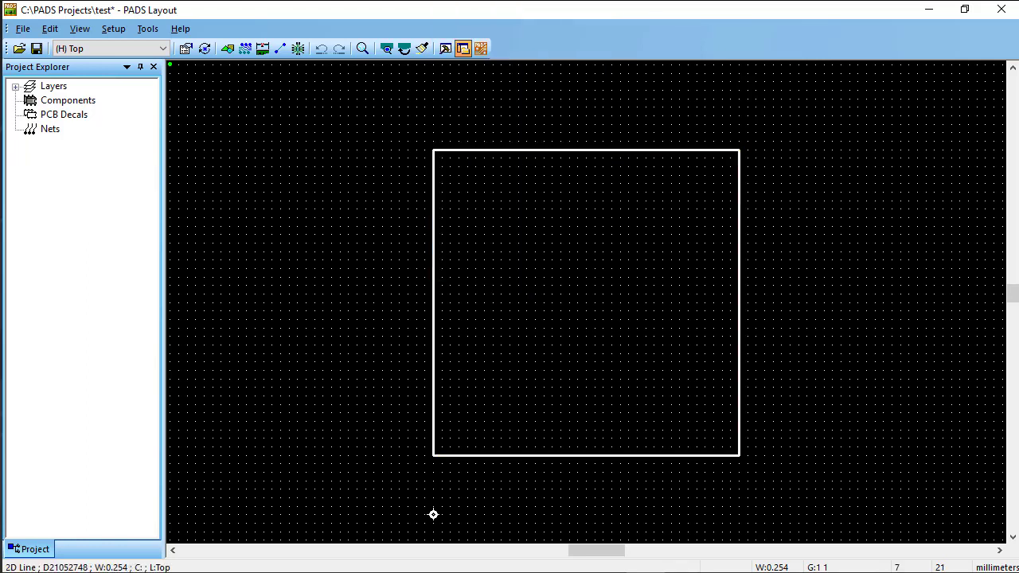
right_click(434, 339)
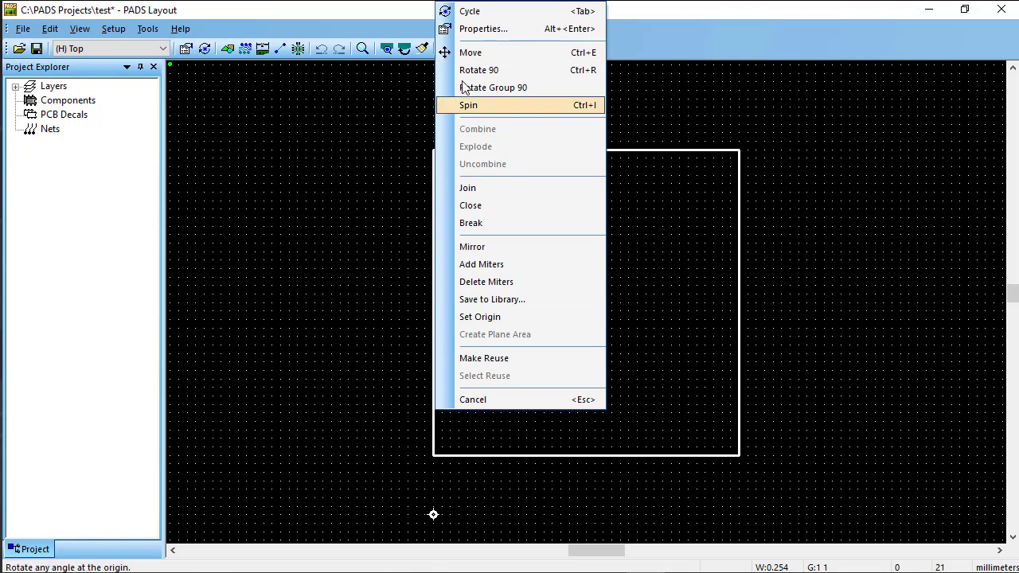
click(481, 30)
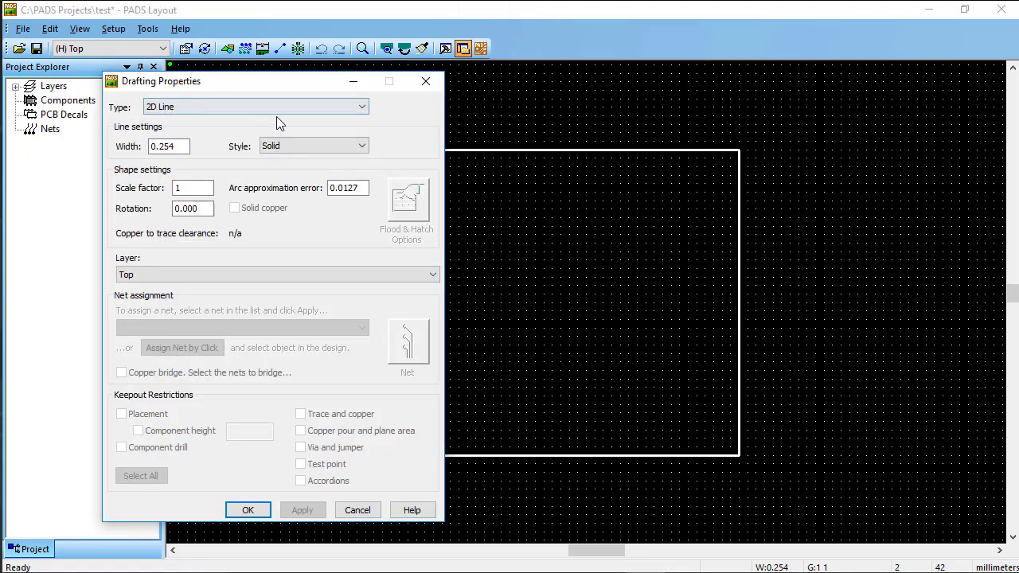
click(284, 110)
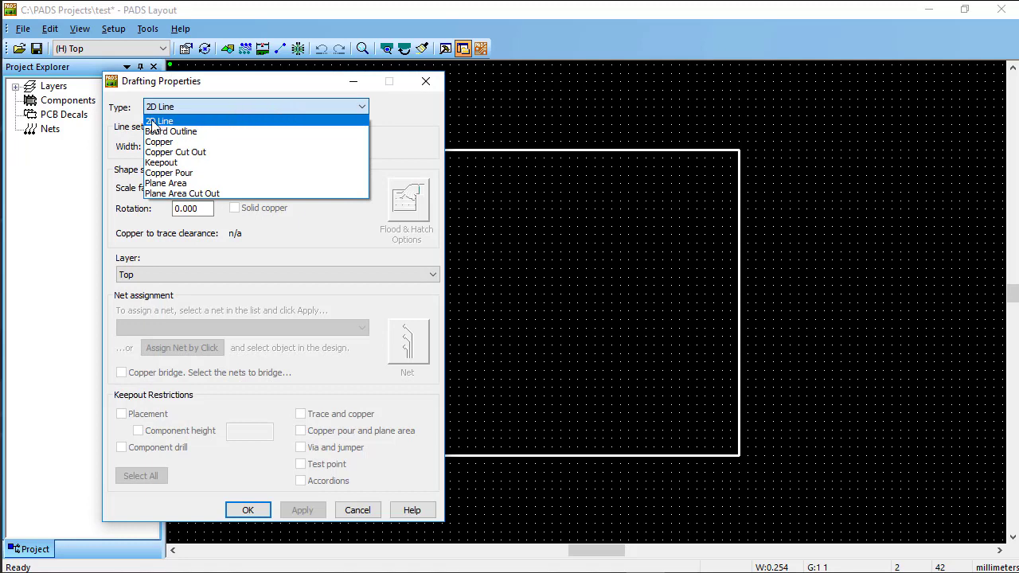
click(203, 102)
click(204, 105)
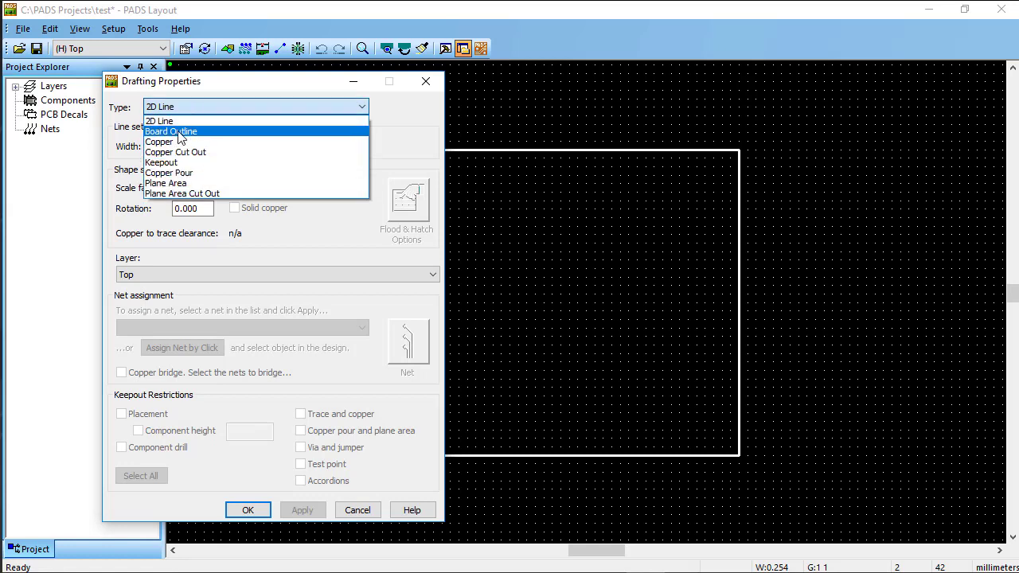
click(182, 121)
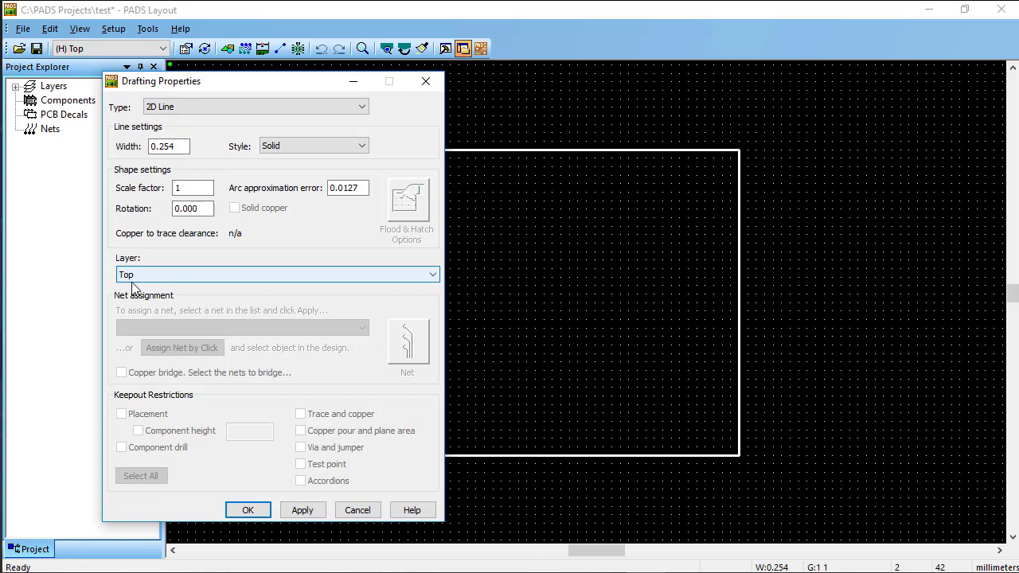
click(203, 108)
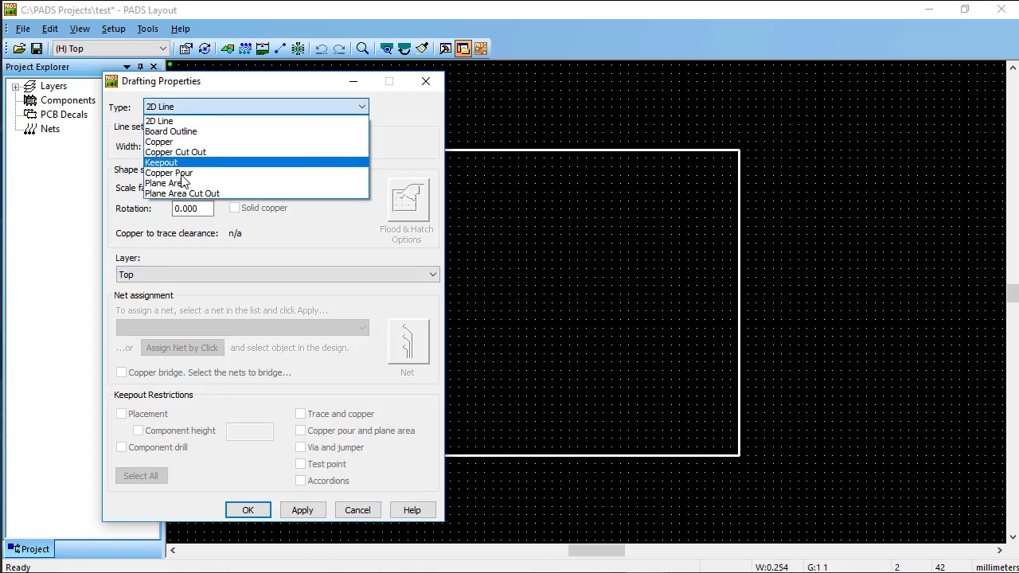
click(194, 134)
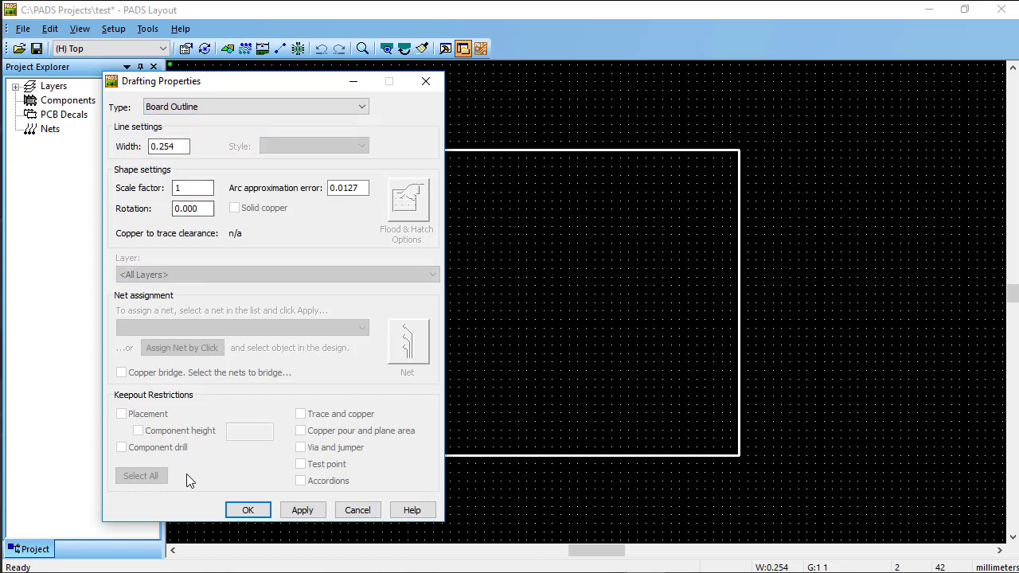
click(300, 512)
click(299, 512)
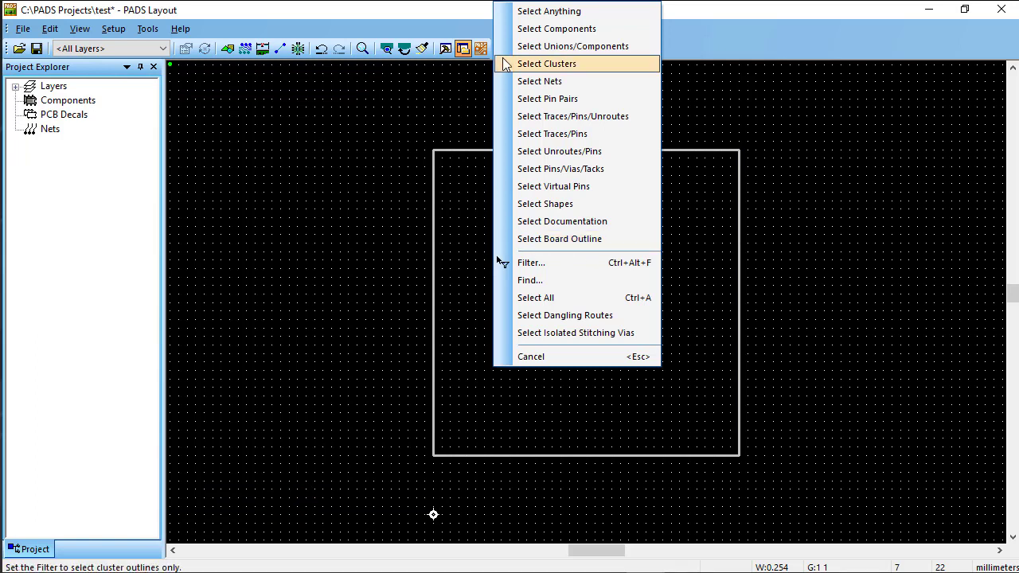
Step: Set the selection filter to allow selecting anything
click(538, 11)
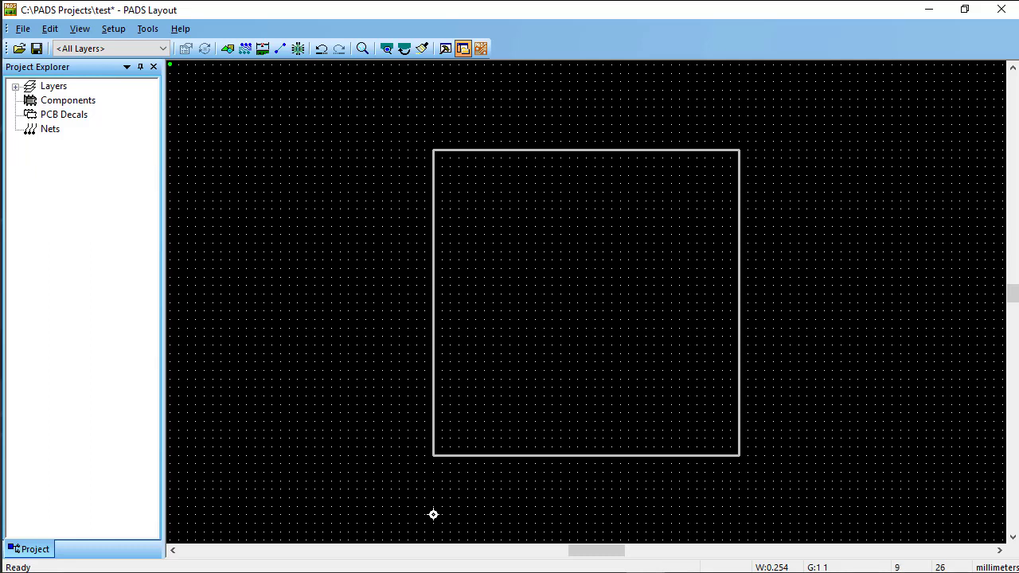
drag(498, 280, 393, 163)
Step: Draw a 2D line circle outside the board, to the left of the board outline
click(228, 50)
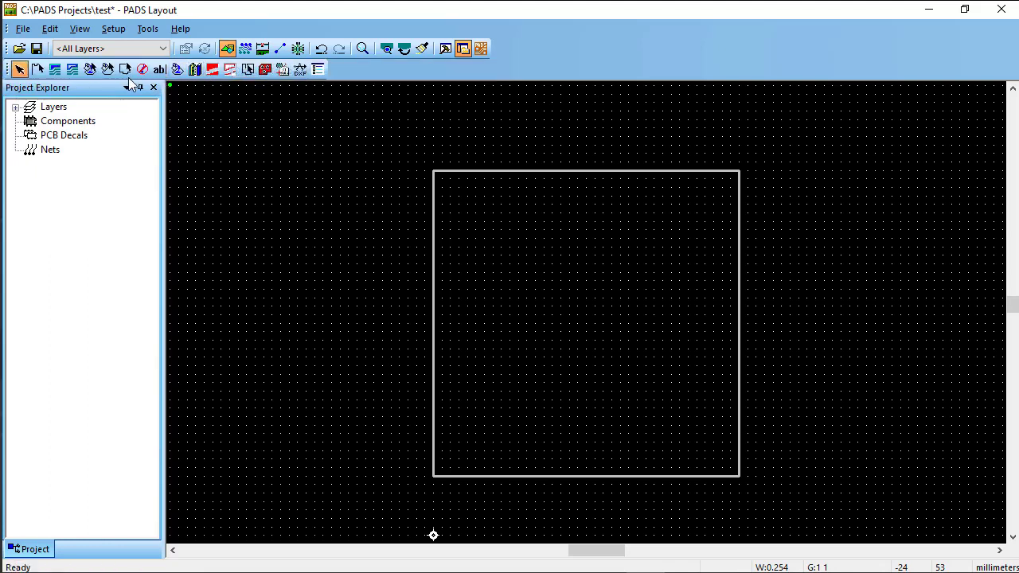
click(38, 70)
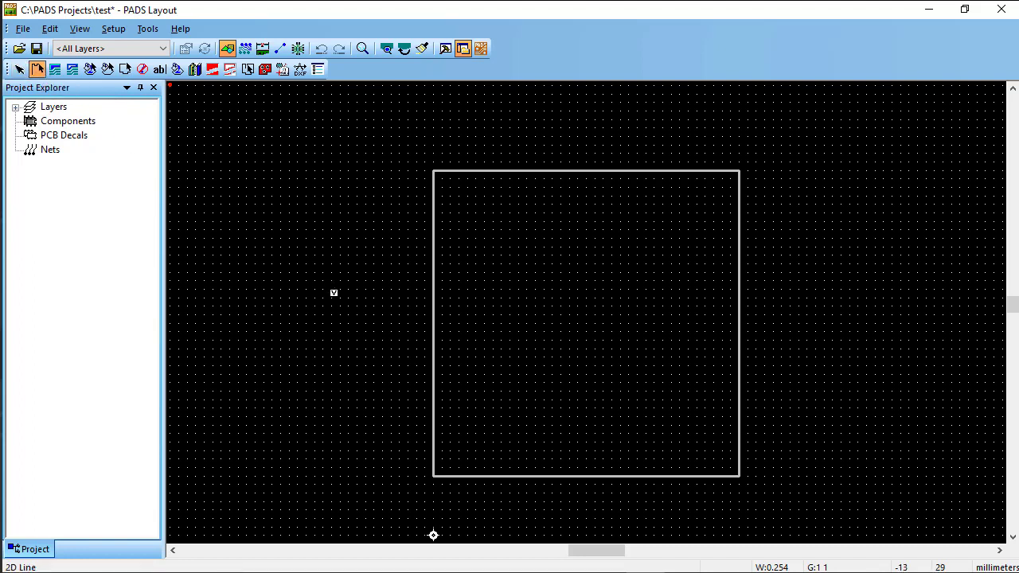
right_click(334, 292)
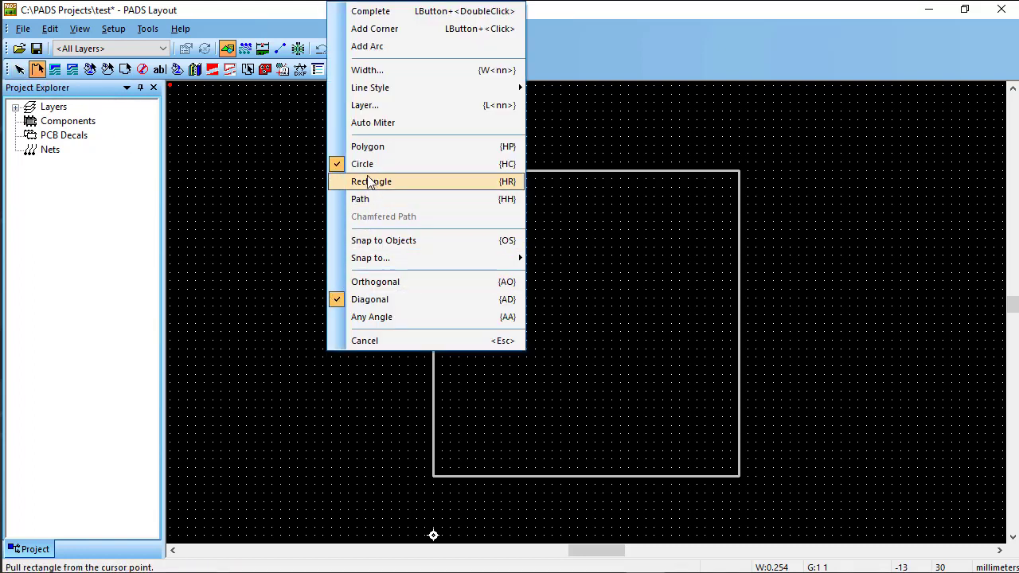
click(547, 384)
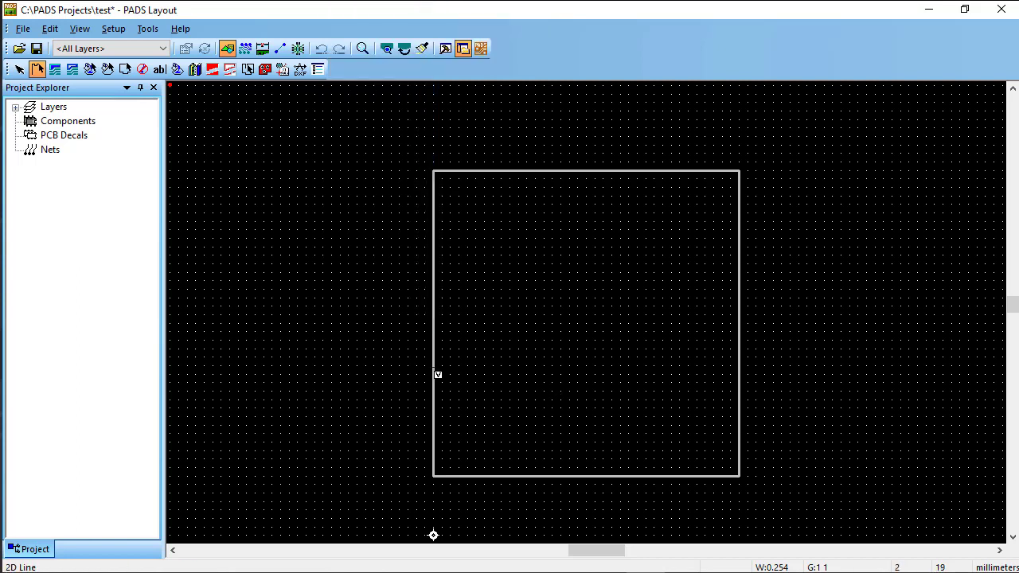
click(291, 315)
click(360, 380)
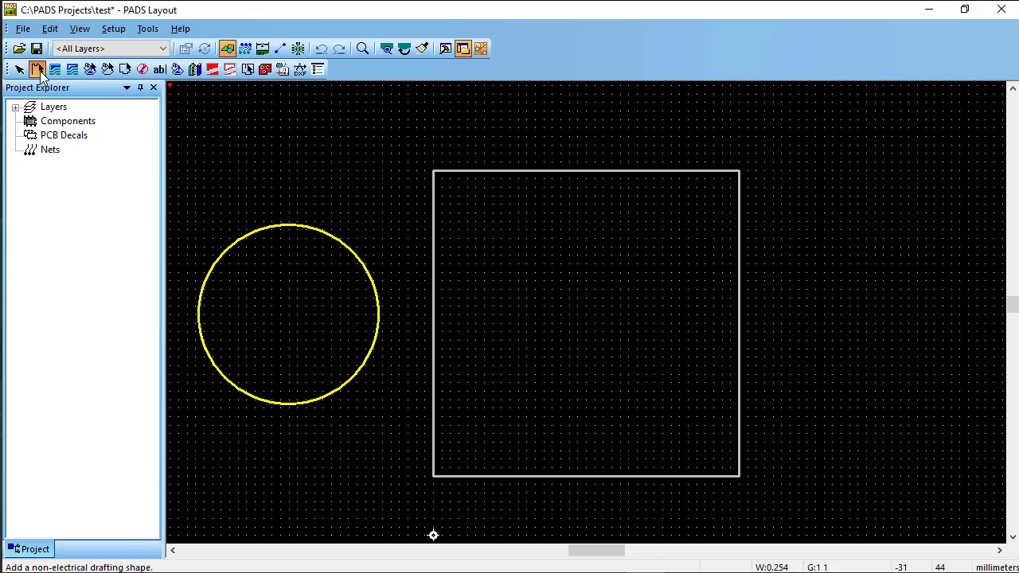
Step: Draw a 2D line rectangle inside the board outline, in its upper half
click(37, 69)
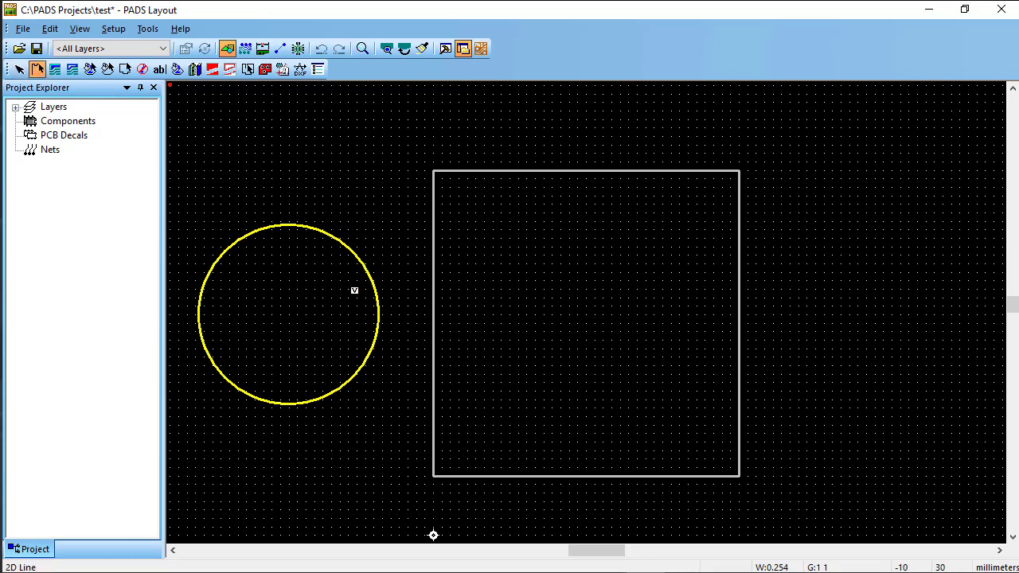
right_click(355, 289)
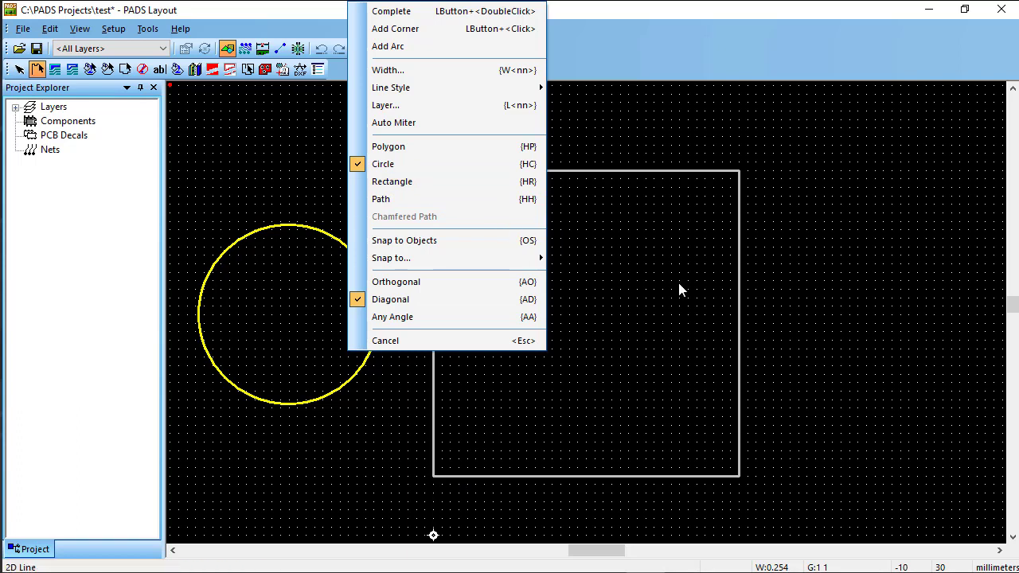
click(398, 182)
click(472, 351)
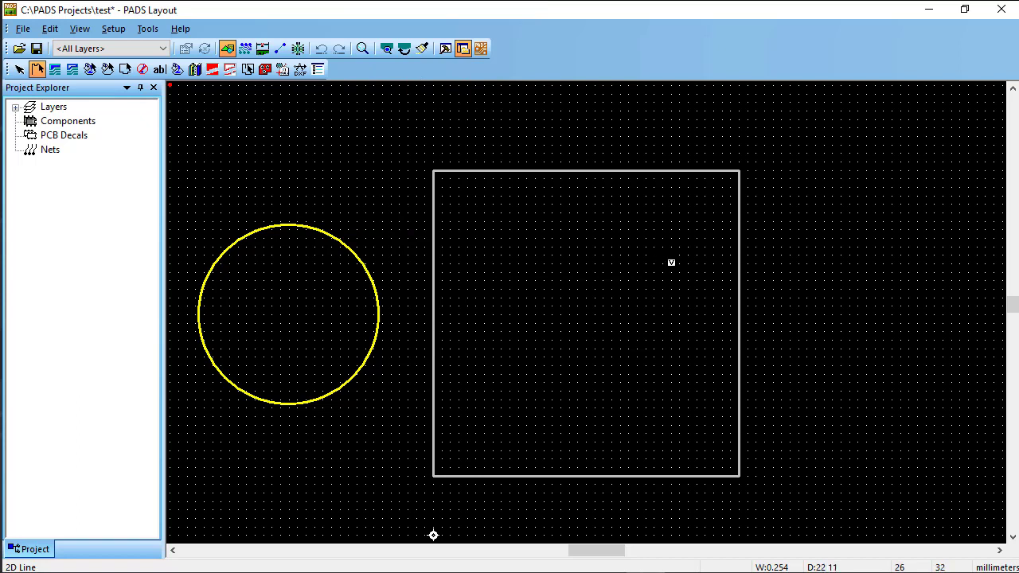
click(671, 247)
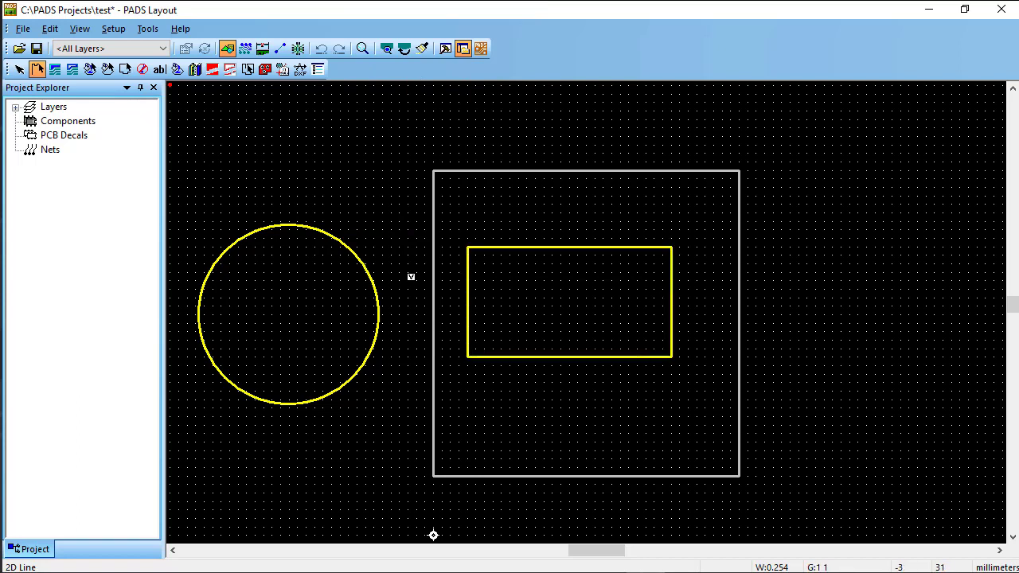
Step: Draw an L-shaped 2D line path above the rectangle, with a horizontal leg about 19 mm long and a short downward leg
right_click(411, 276)
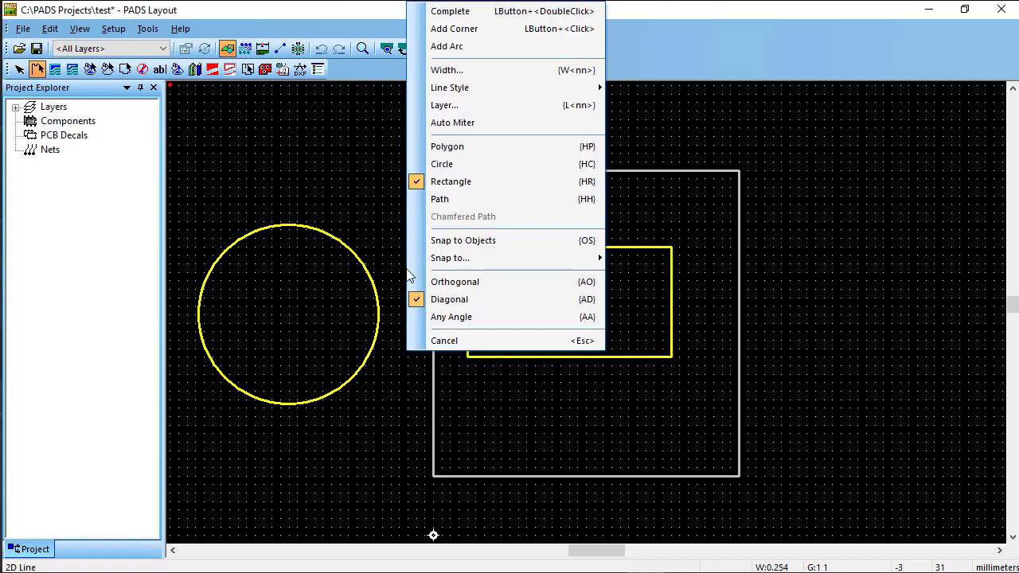
click(461, 203)
click(485, 204)
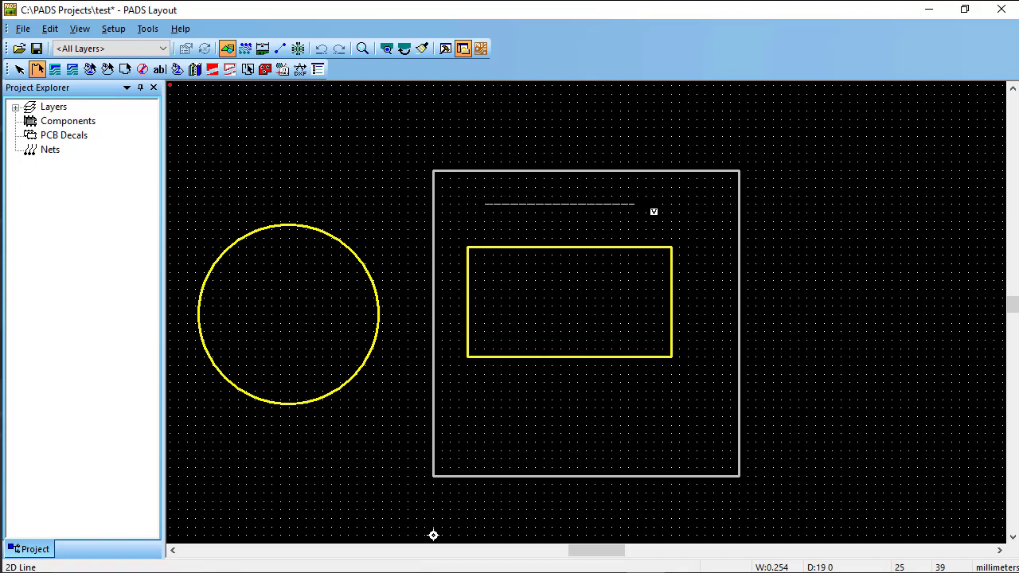
click(645, 205)
double_click(647, 230)
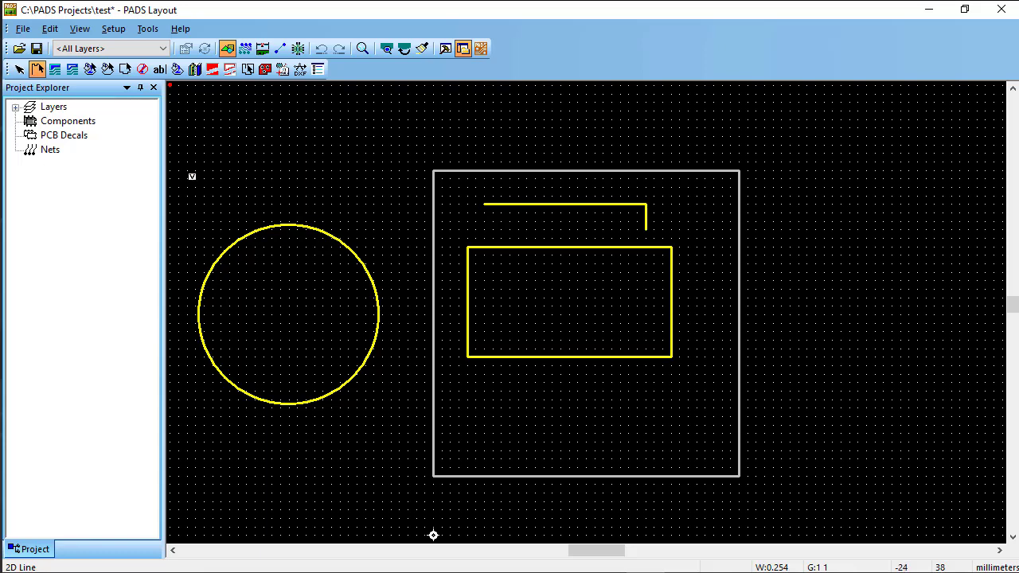
click(23, 29)
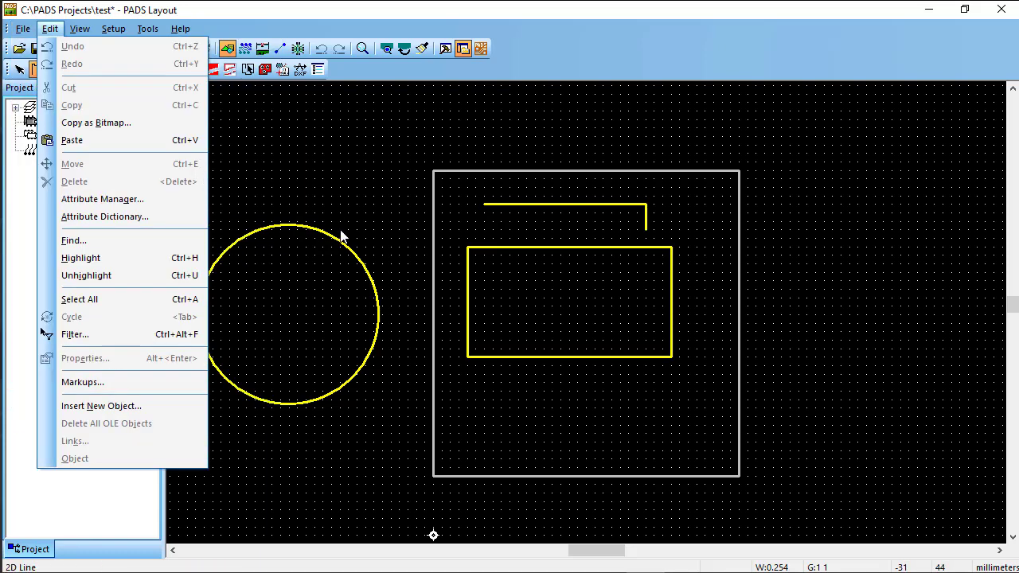
key(Escape)
key(Escape)
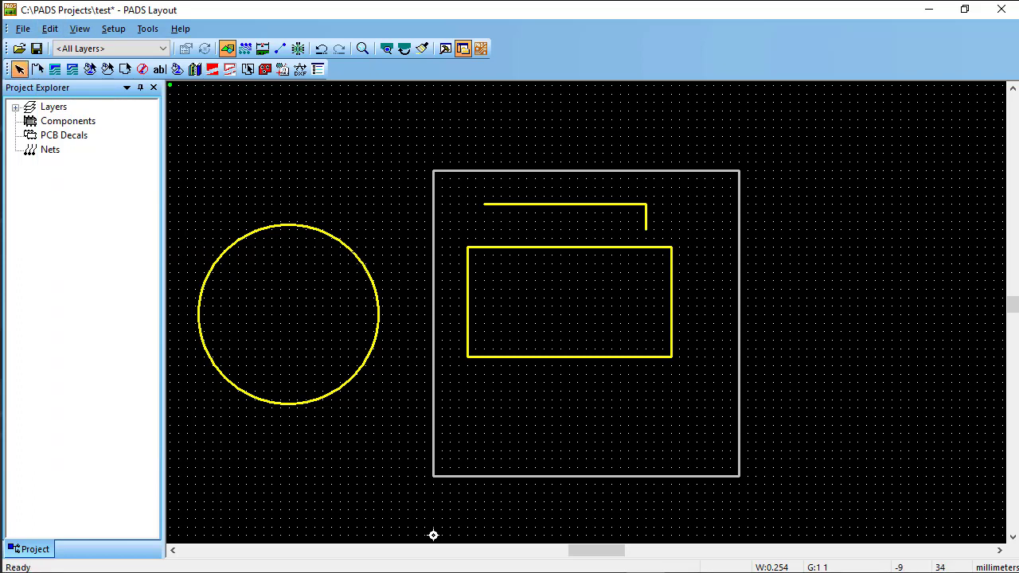
Step: Review the drafting properties of the circle and its parent shape, and the edge properties of the rectangle's upper side
click(361, 263)
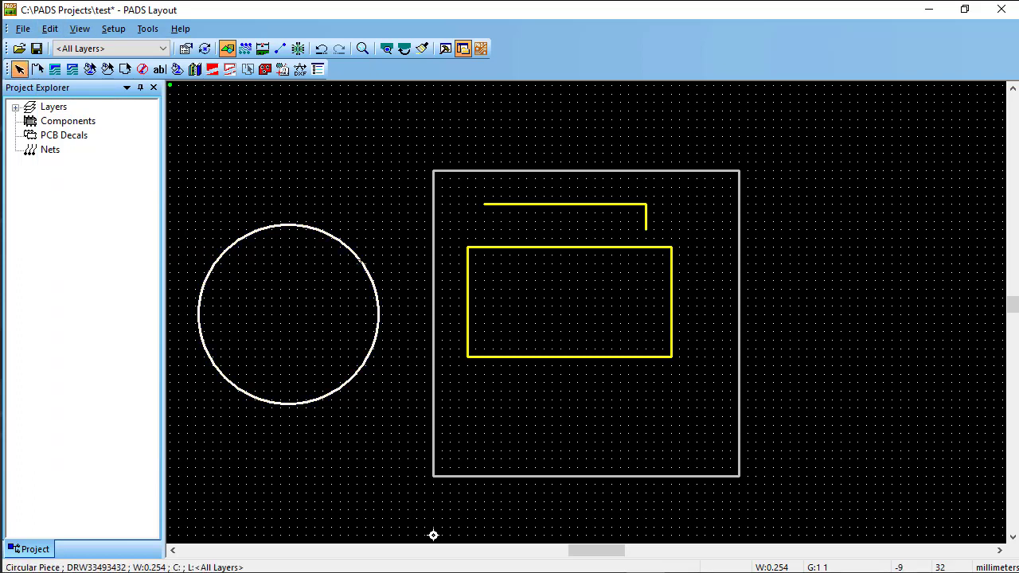
right_click(361, 262)
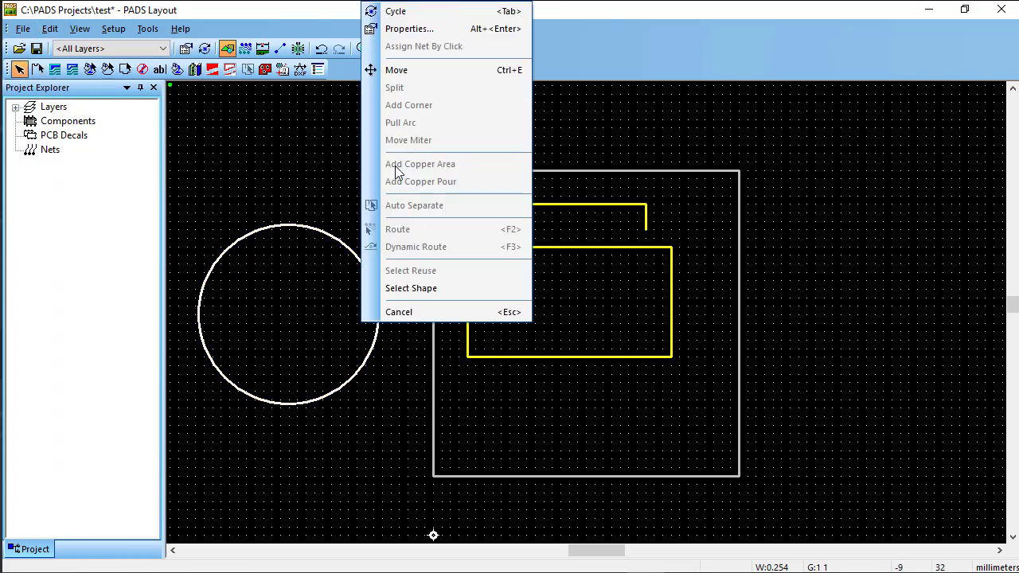
click(400, 32)
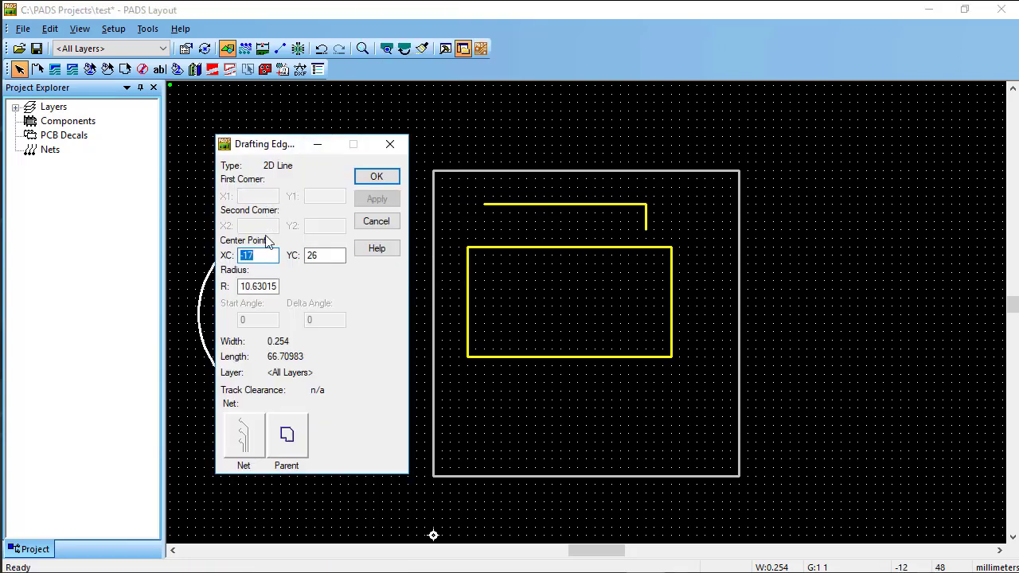
click(296, 446)
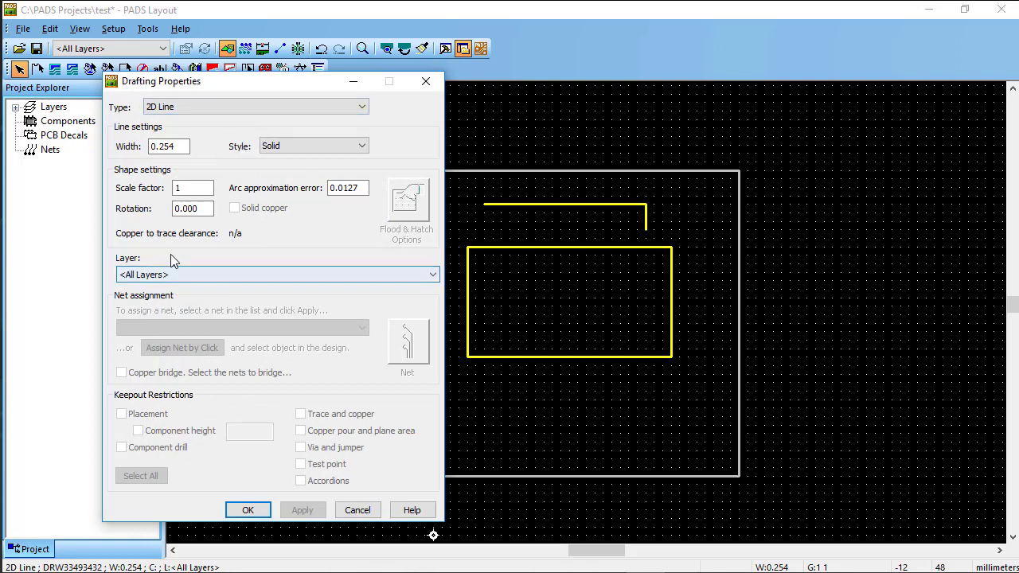
click(246, 513)
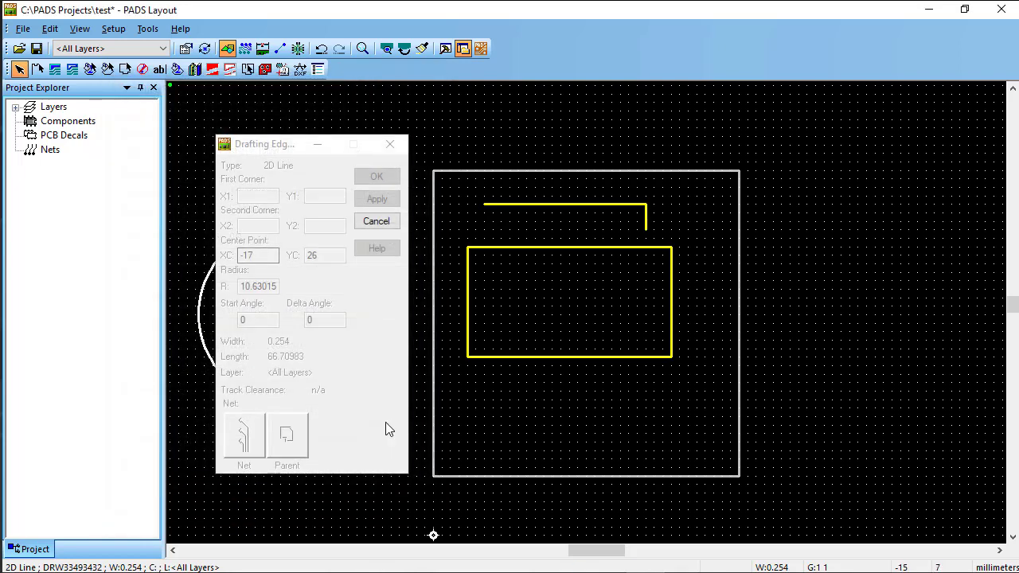
click(376, 221)
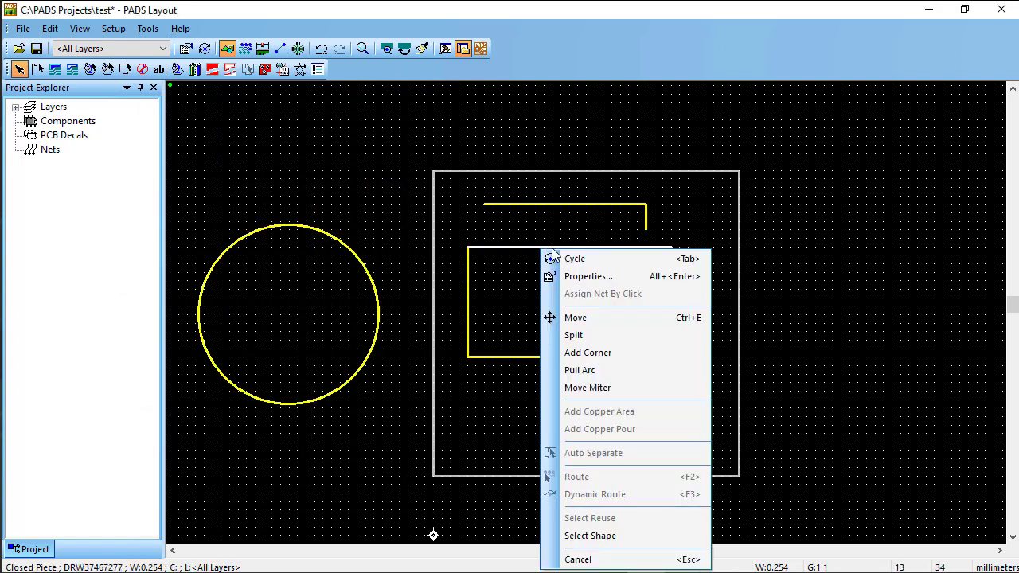
click(589, 276)
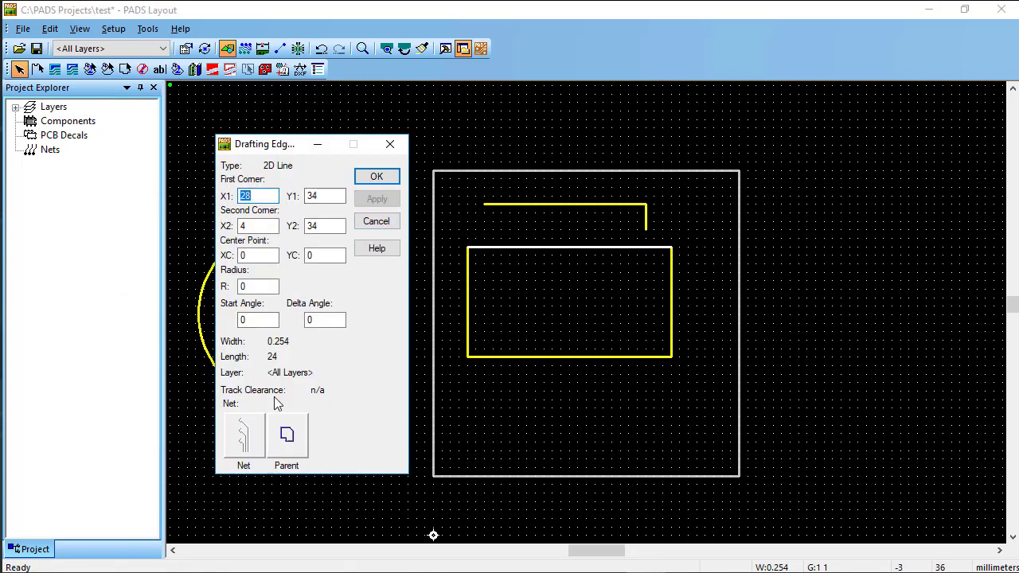
click(376, 177)
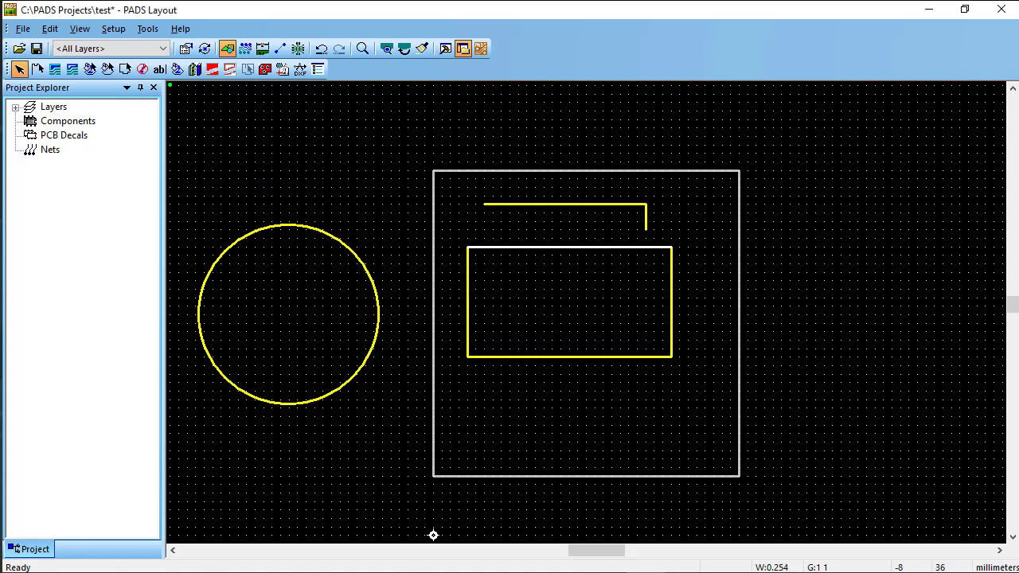
Step: Open the CAM document definitions and preview the TOP-ROUTING document
click(22, 29)
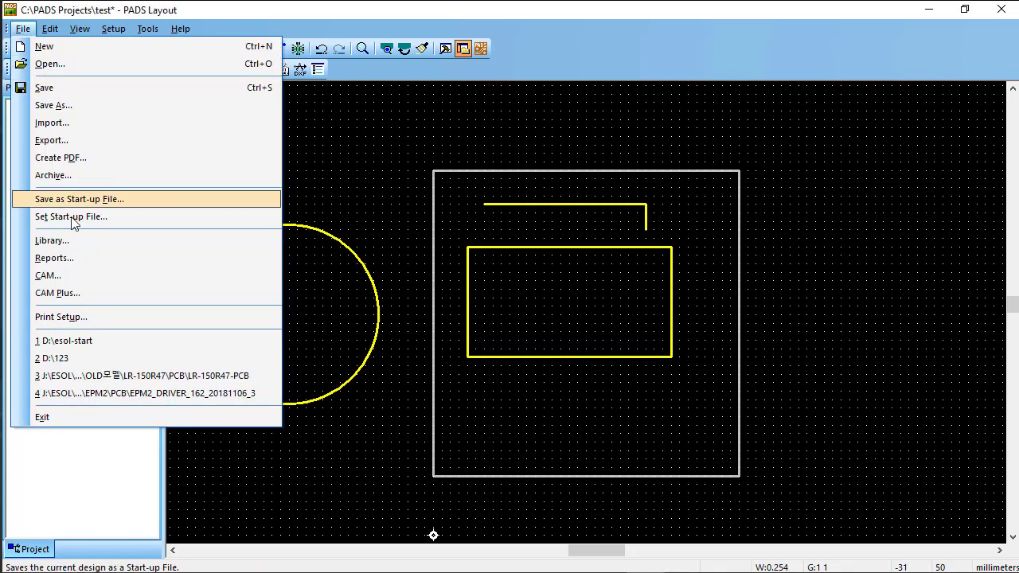
click(59, 275)
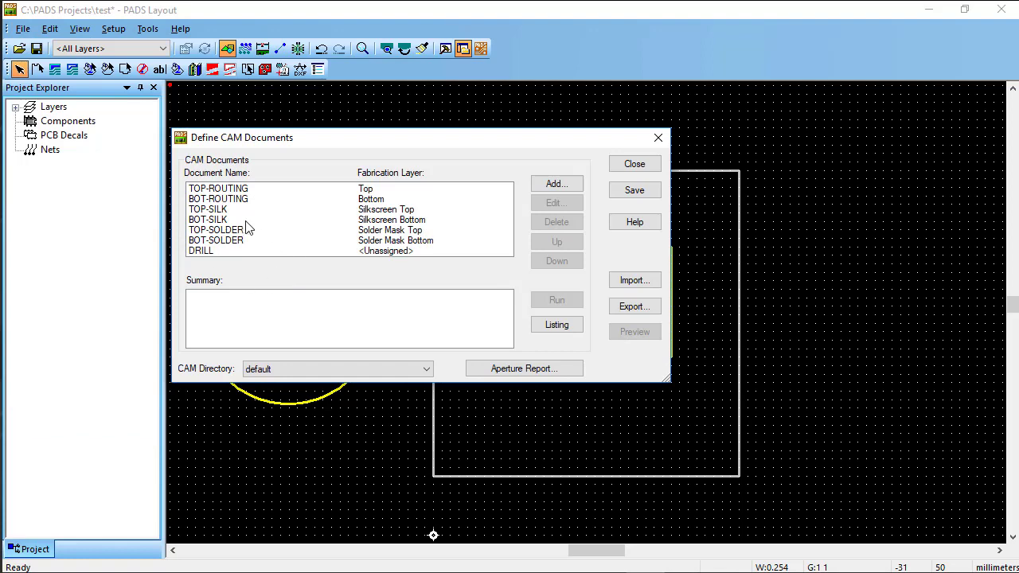
click(228, 190)
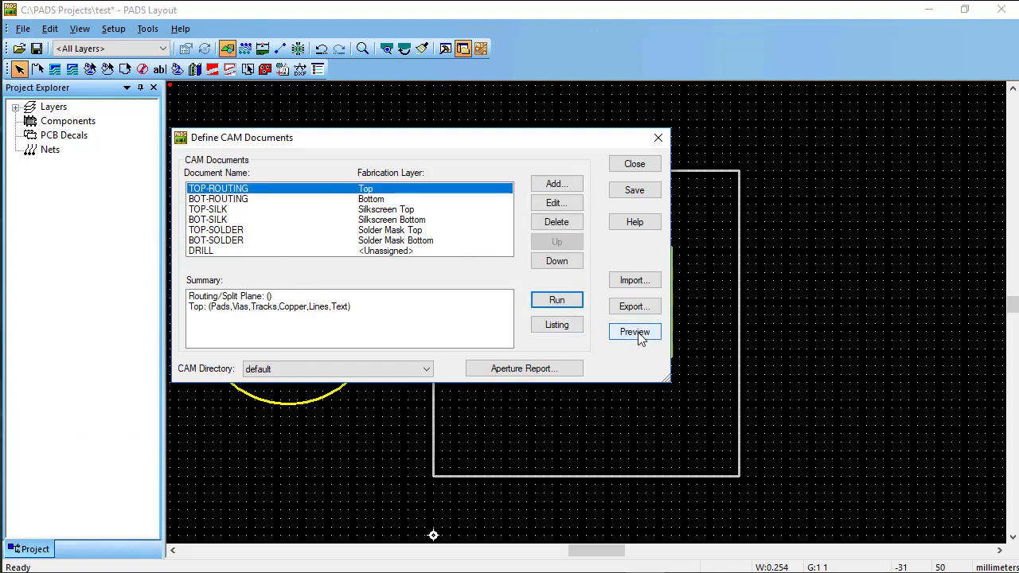
click(634, 333)
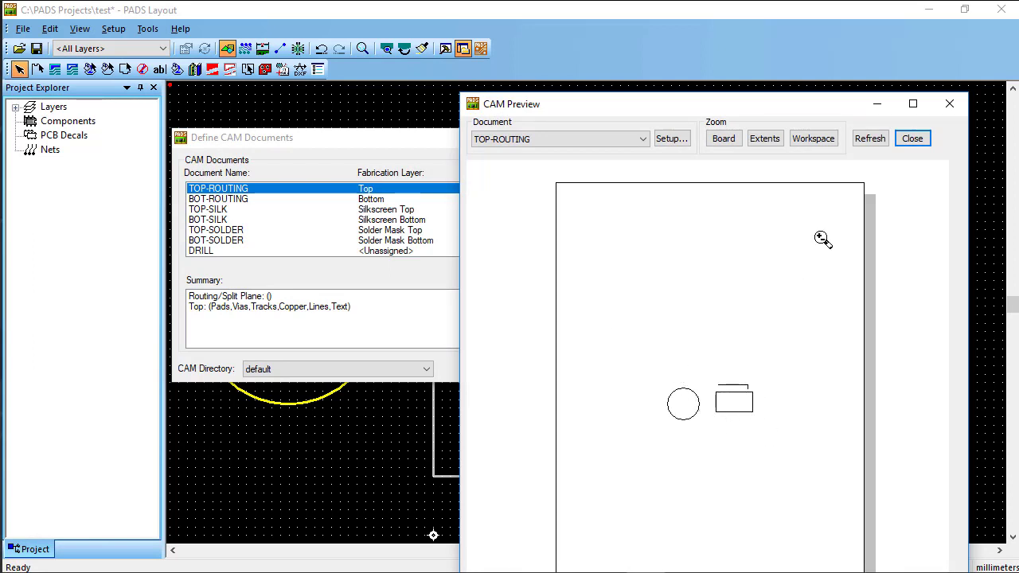
click(923, 143)
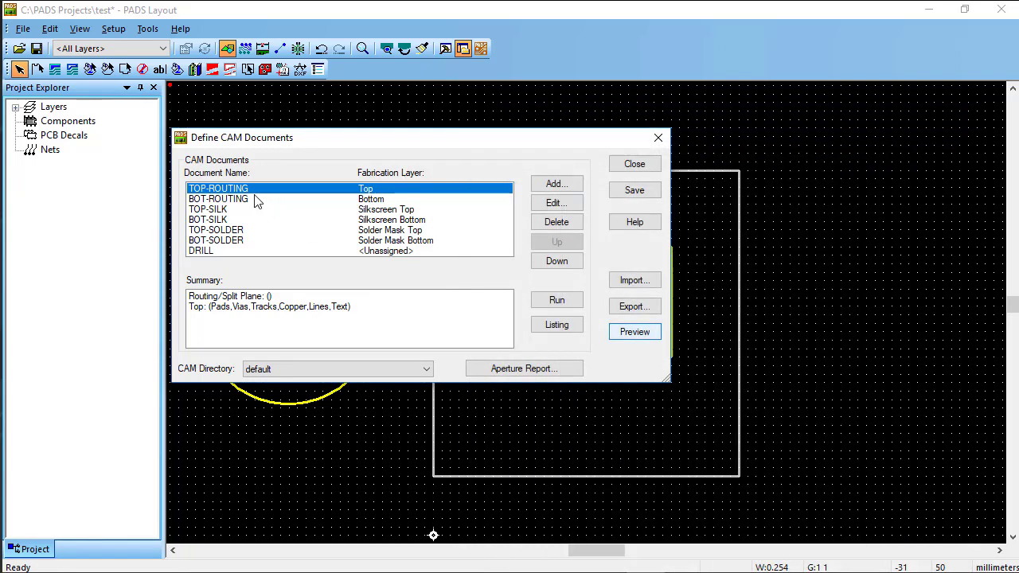
Step: Include the board outline in the TOP-ROUTING CAM document's layer items and preview the document
click(556, 205)
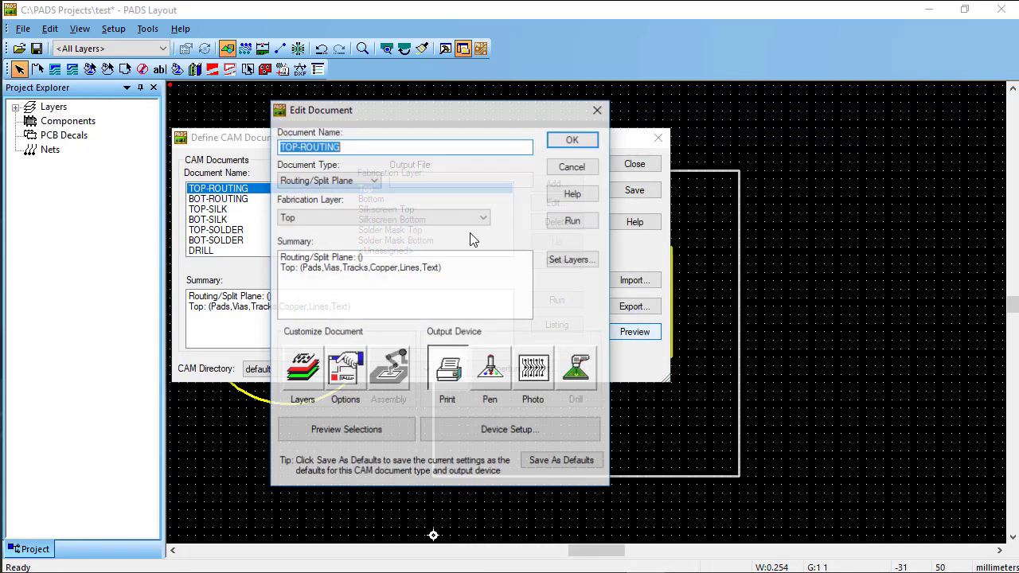
click(303, 371)
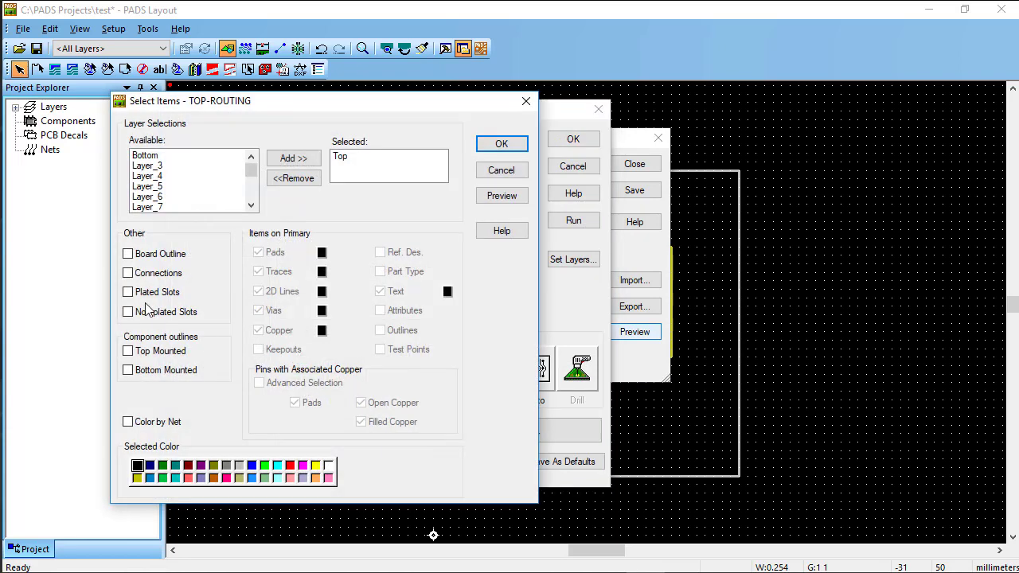
click(128, 254)
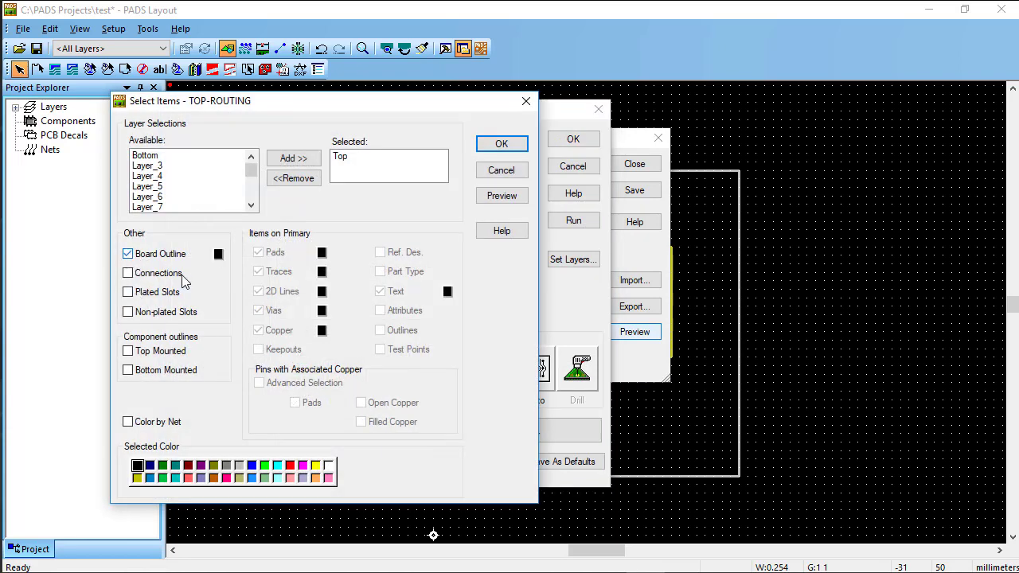
click(508, 144)
click(571, 140)
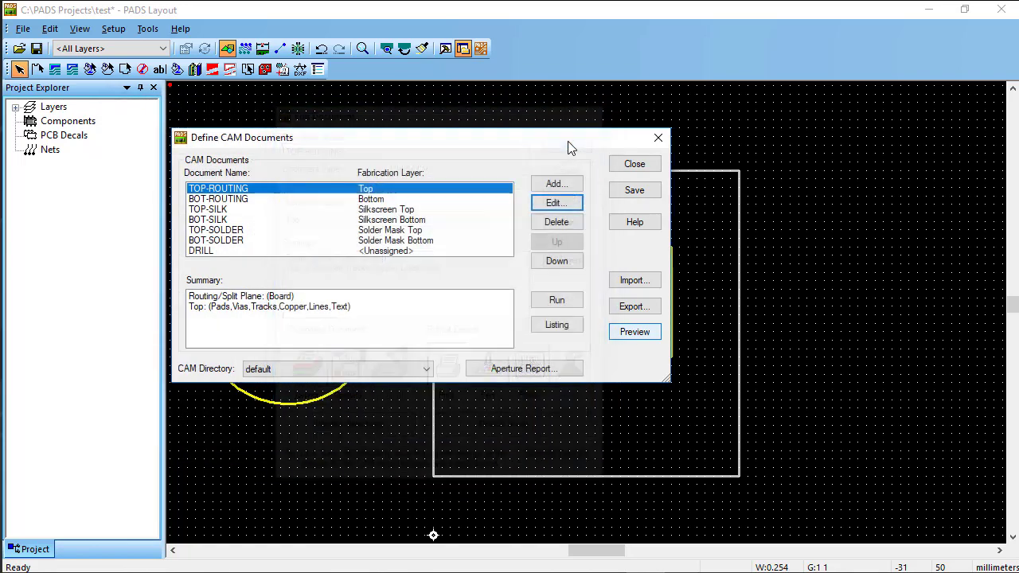
click(625, 336)
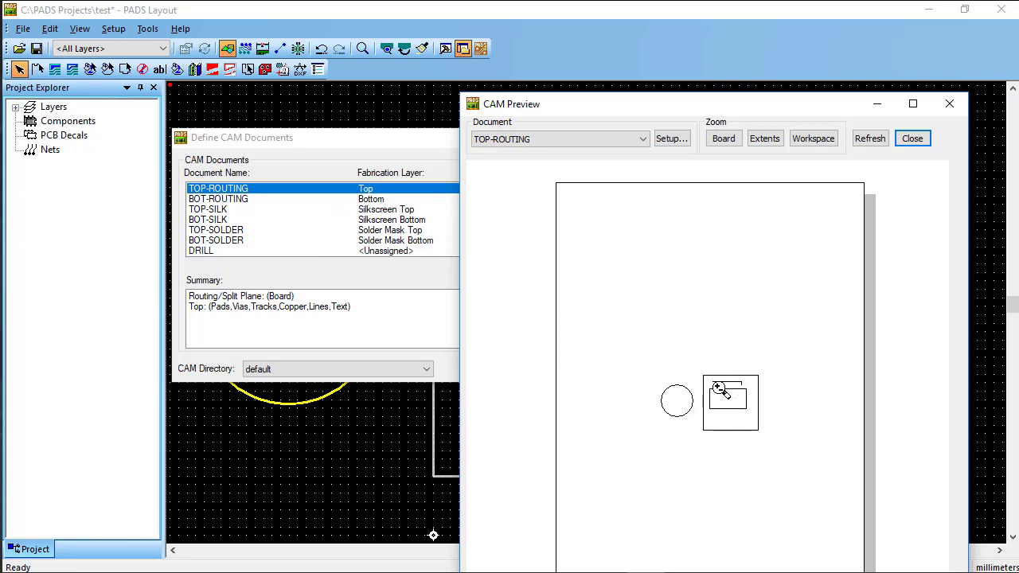
click(949, 105)
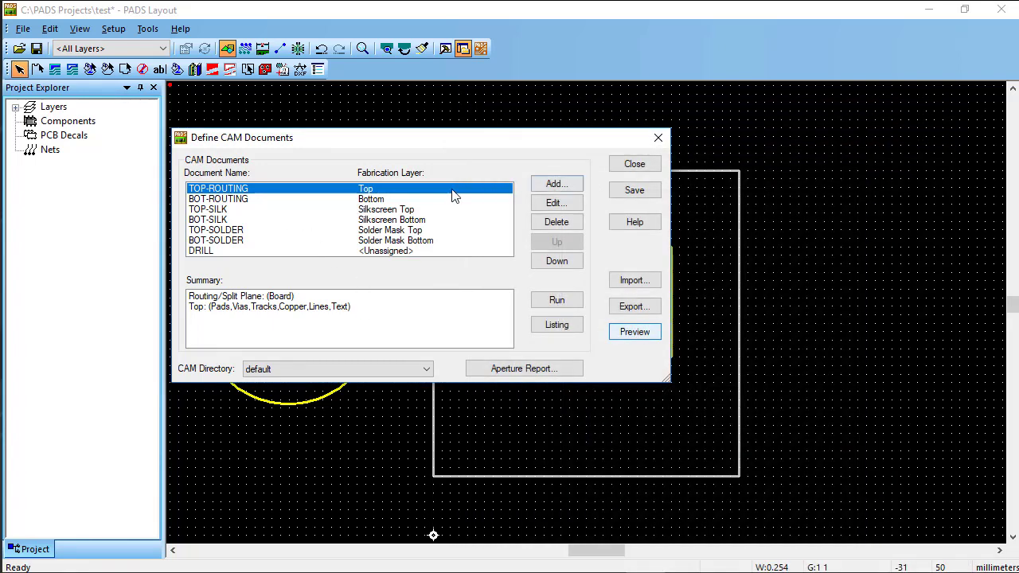
Step: Preview the BOT-ROUTING CAM document
click(254, 200)
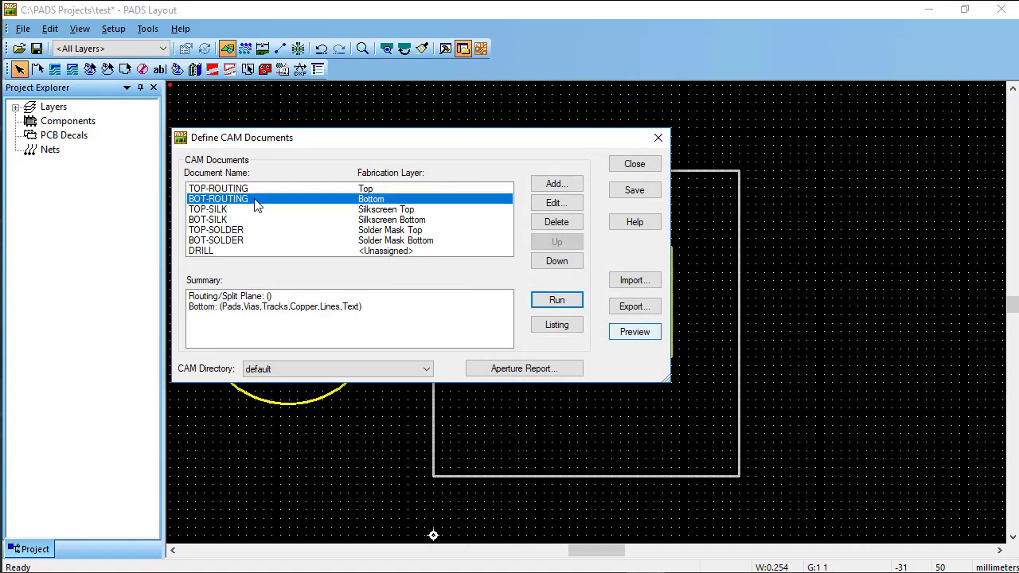
click(634, 331)
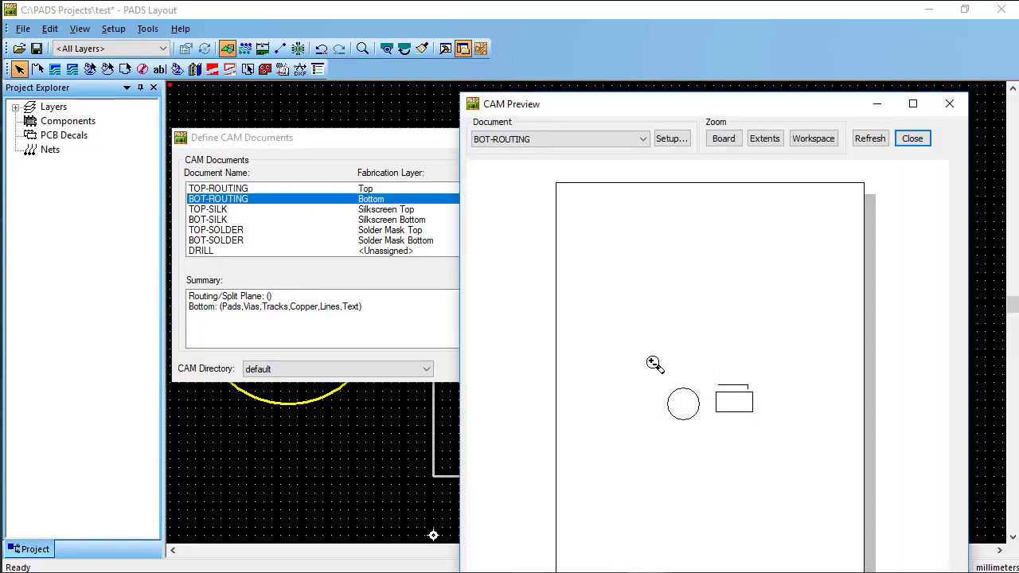
click(912, 138)
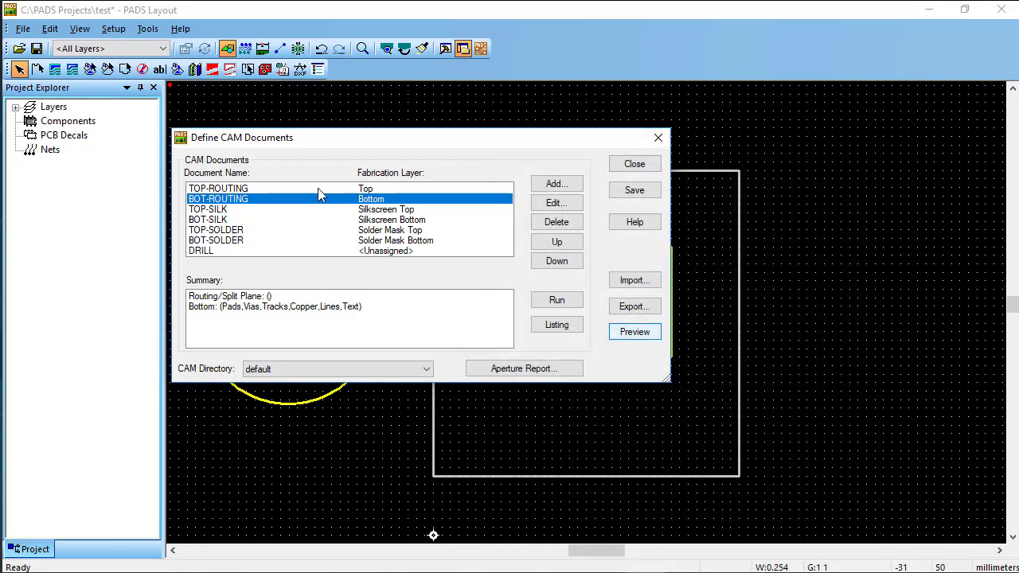
Step: Include the board outline in the BOT-ROUTING CAM document and save the CAM document changes
click(556, 202)
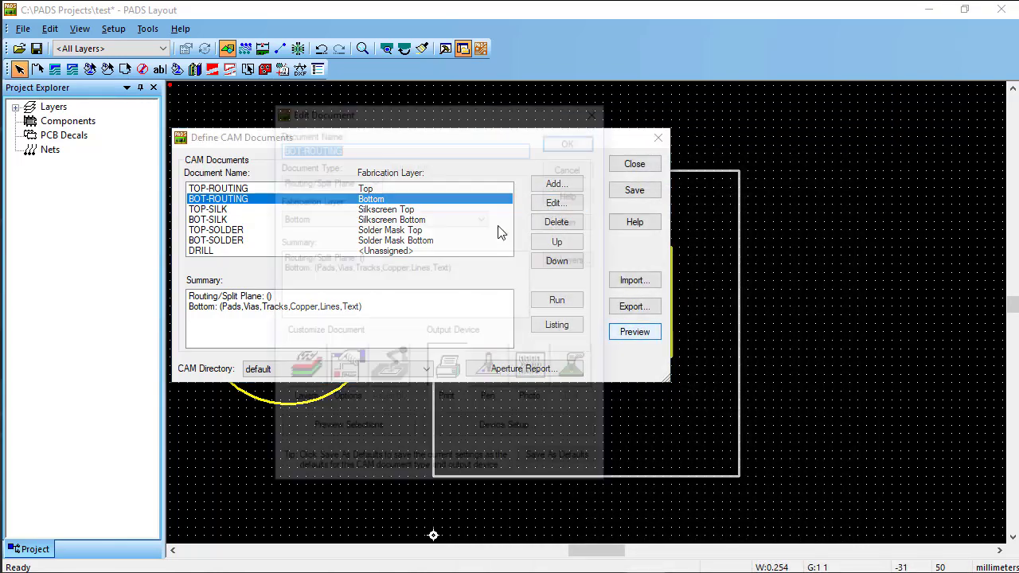
click(309, 384)
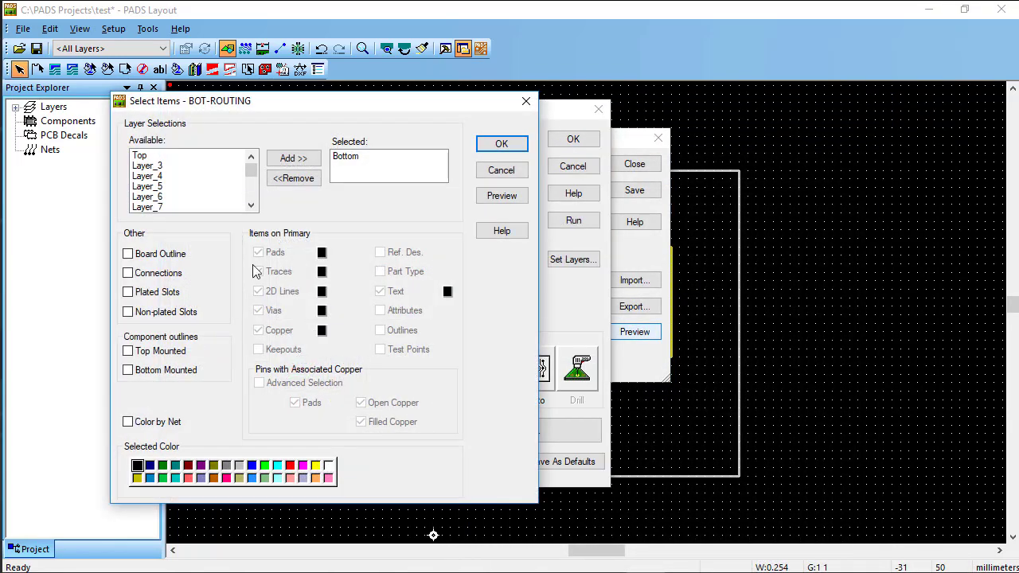
click(128, 253)
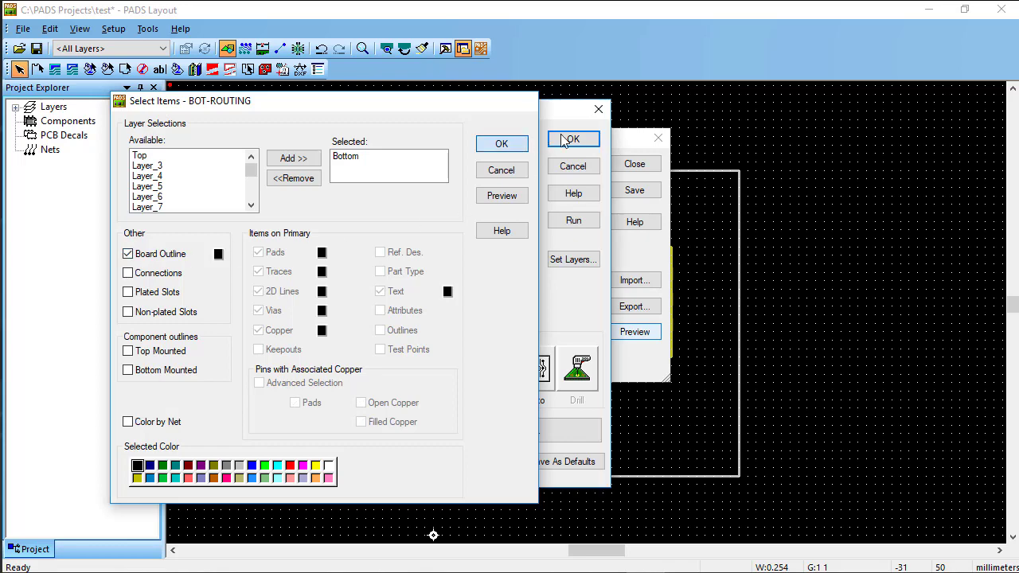
click(502, 144)
click(573, 140)
click(635, 167)
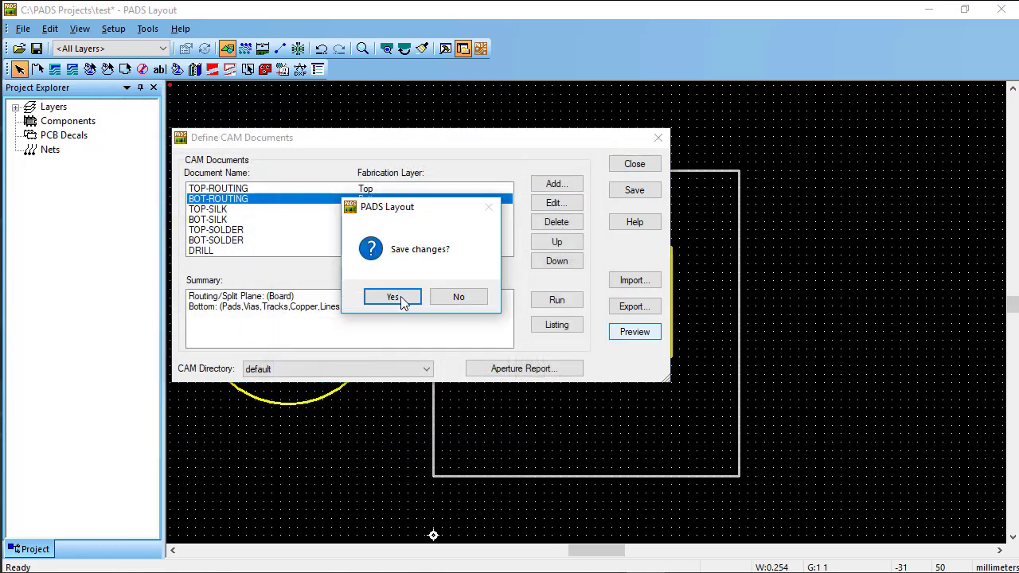
click(400, 296)
Step: Reopen the CAM document definitions and preview the TOP-SILK document
click(23, 29)
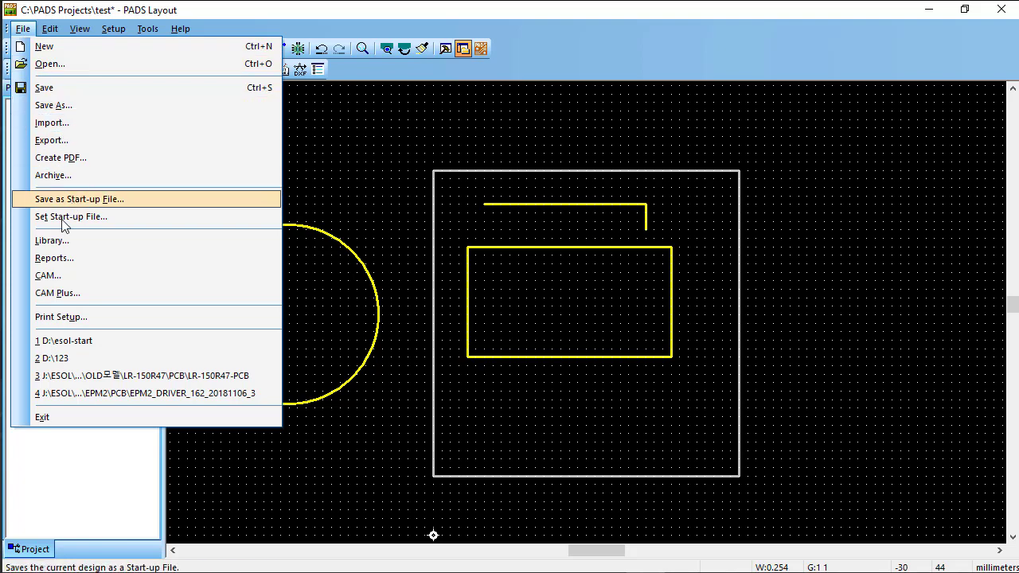
click(48, 275)
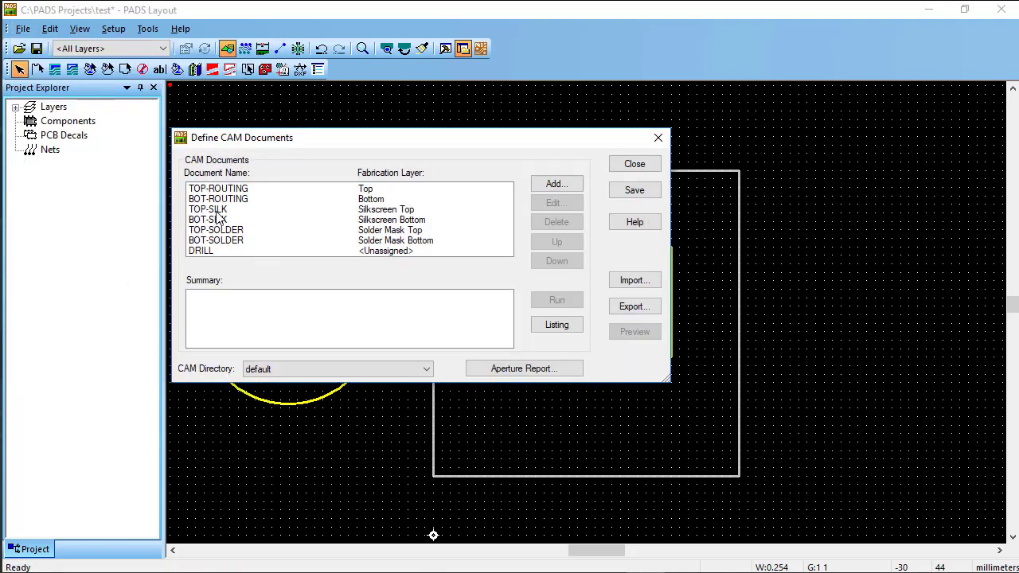
click(226, 209)
click(634, 331)
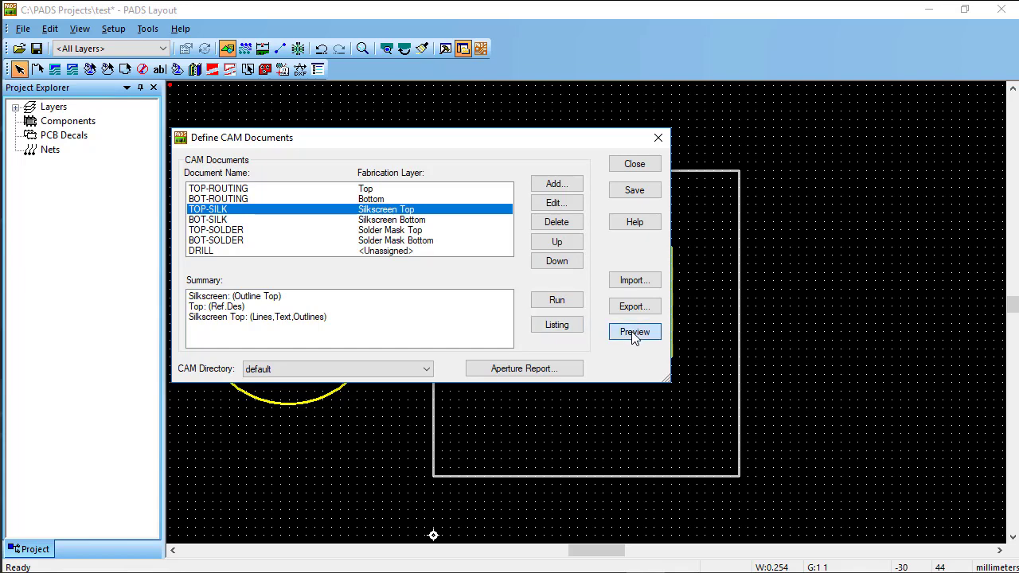
click(912, 139)
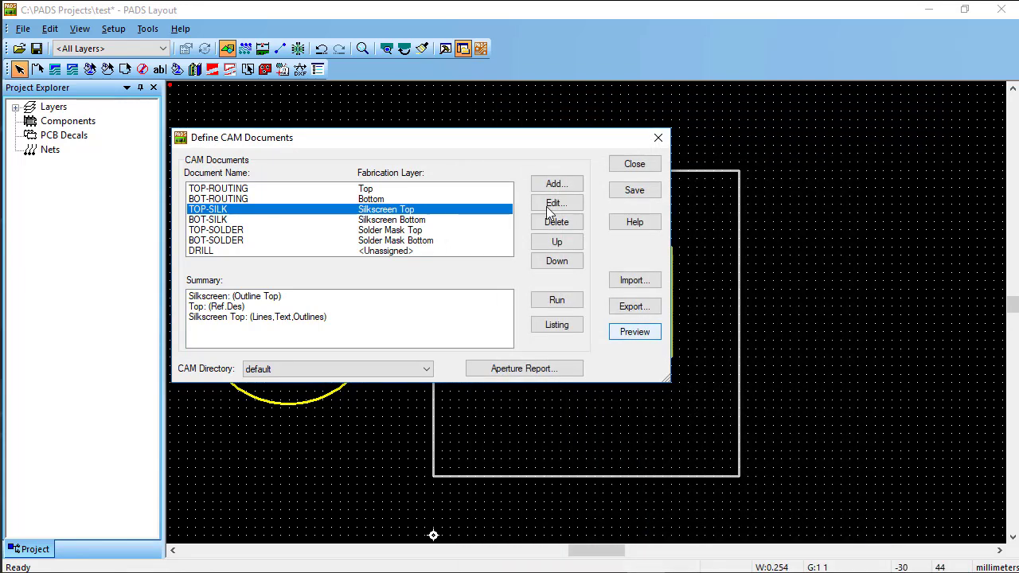
Step: Include the board outline in the TOP-SILK CAM document's items and close the CAM document definitions
click(557, 203)
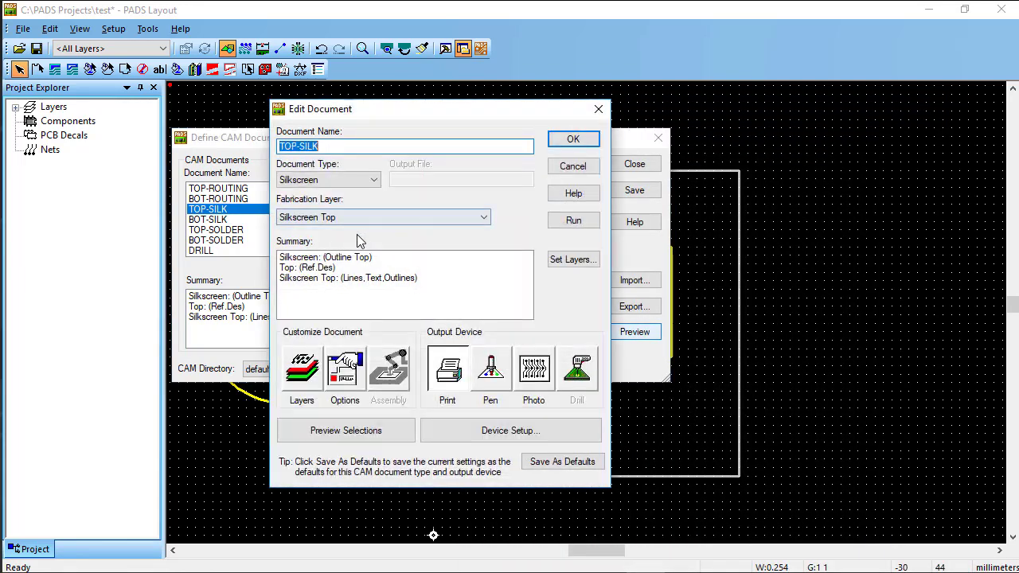
click(302, 386)
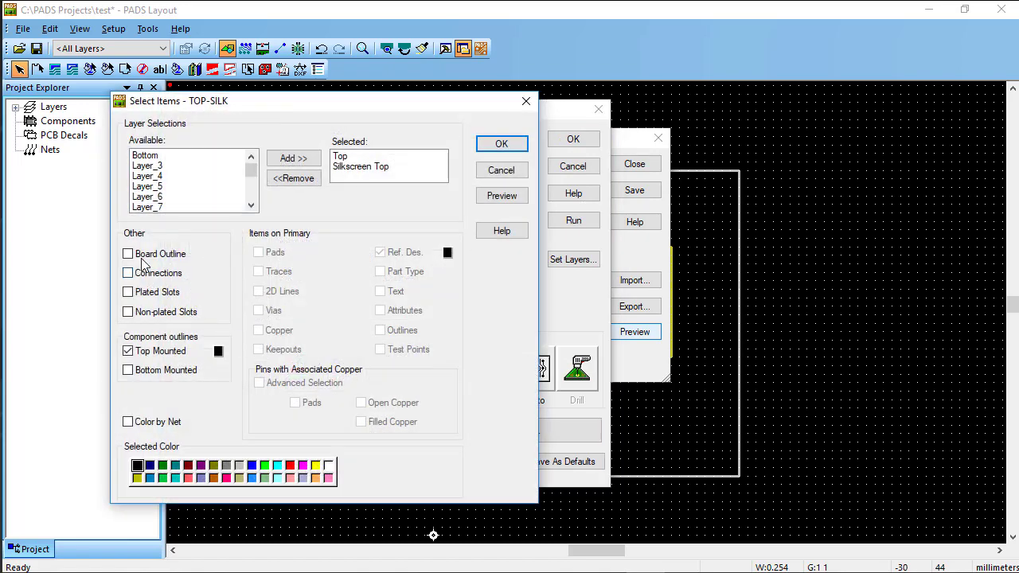
click(140, 254)
click(500, 144)
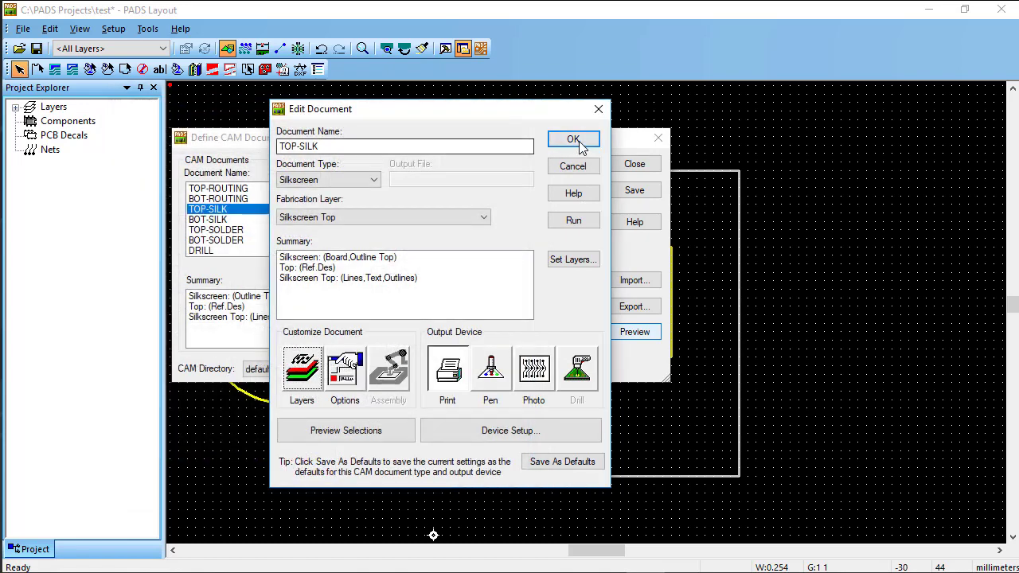
click(570, 141)
click(619, 165)
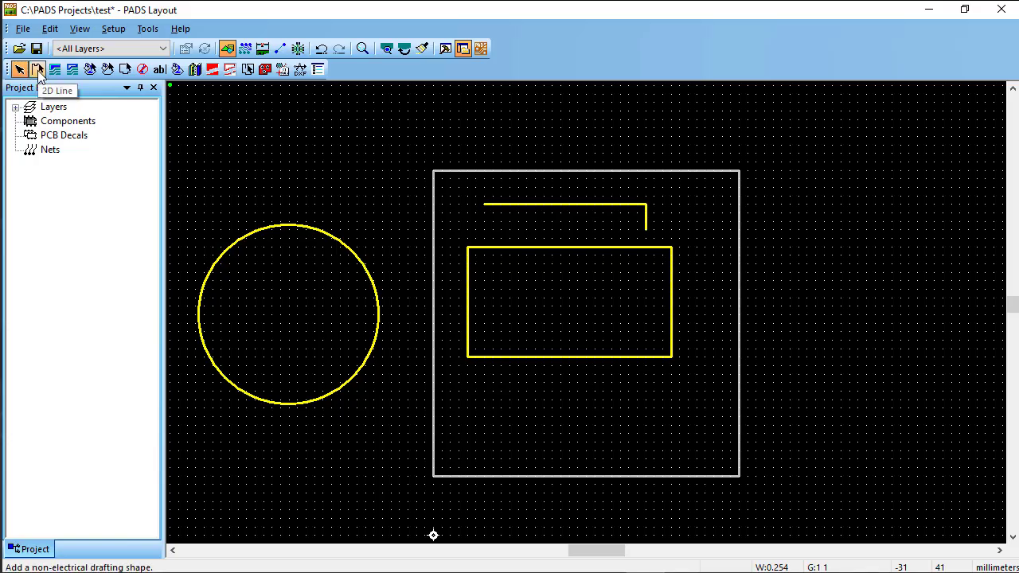
Step: Put the 2D Line tool in rectangle mode and set the display grid to 2 mm and the working grids to 1 mm
click(37, 69)
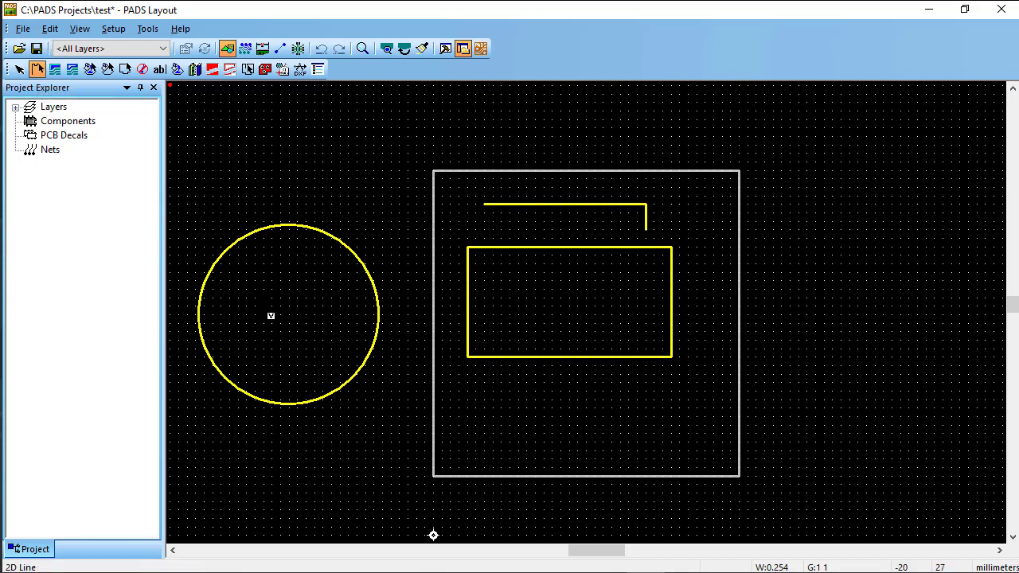
right_click(271, 316)
click(303, 180)
text(gd)
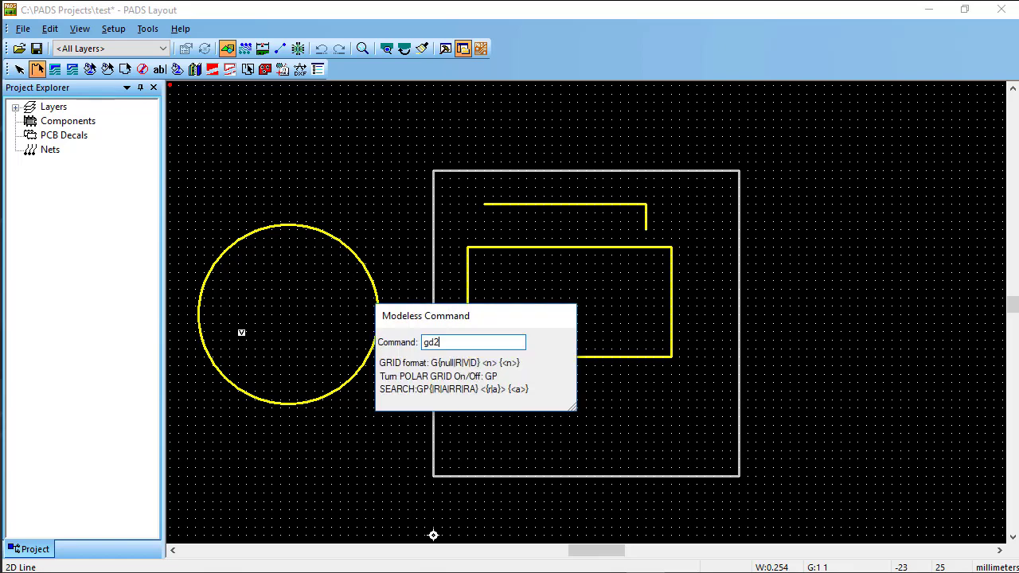
text(2)
key(Return)
text(g1)
key(Return)
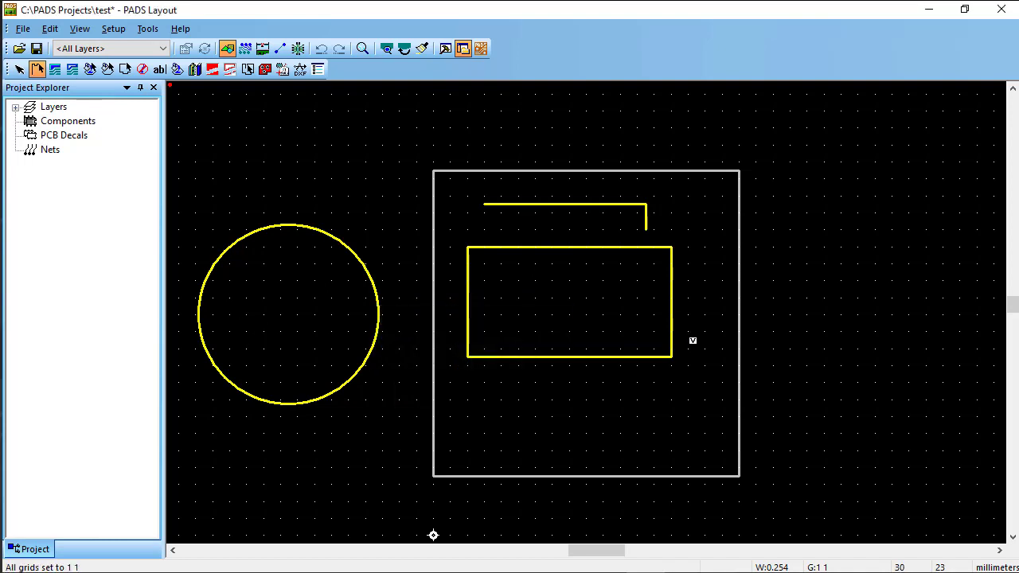
Step: Draw a 2D line rectangle about 14 by 2 mm inside the larger yellow rectangle on the board
click(518, 314)
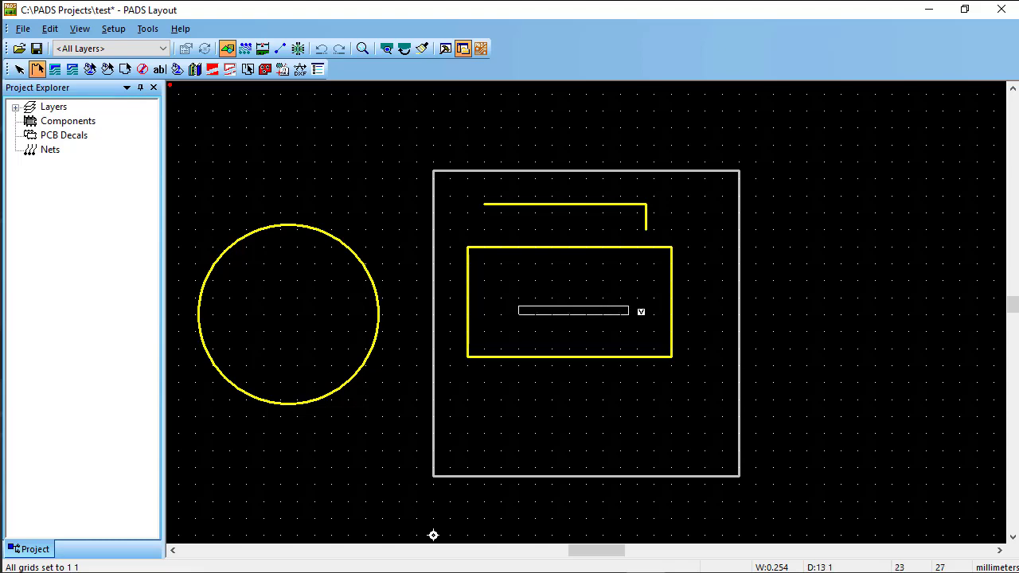
click(638, 297)
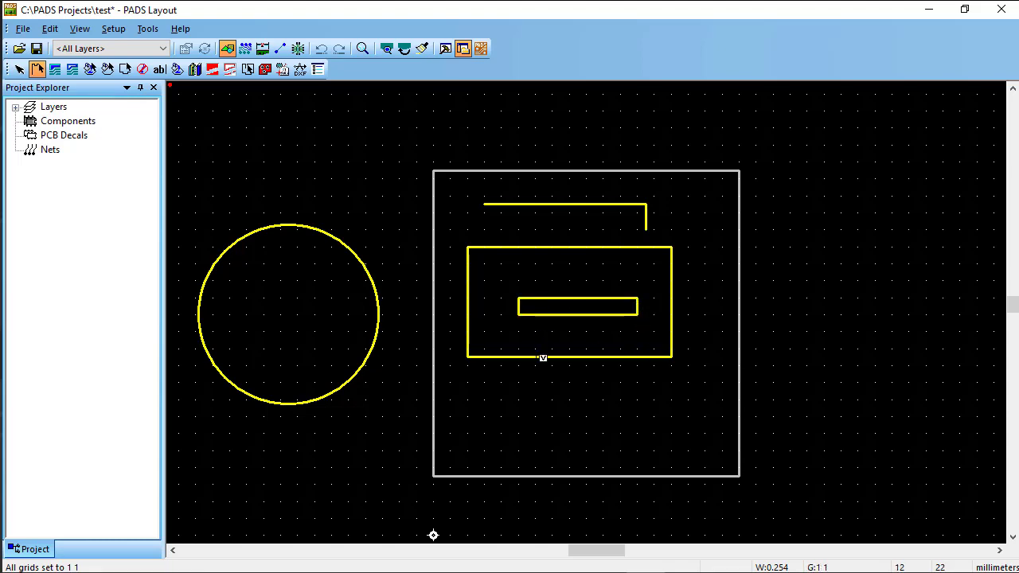
key(Escape)
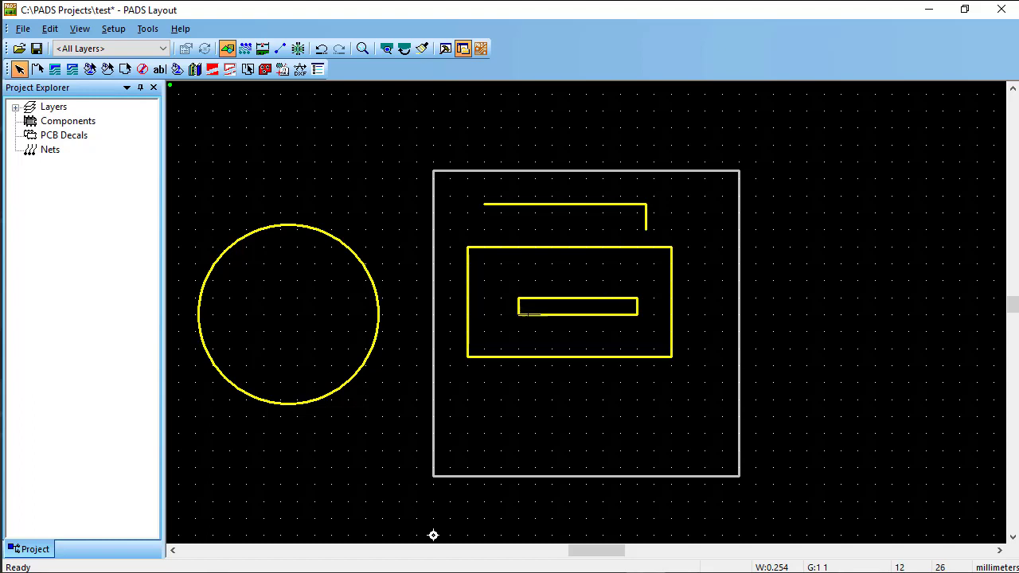
Step: Pull the left short edge of the thin rectangle outward into a 180-degree arc with a 1 mm radius
scroll(520, 307, up, 4)
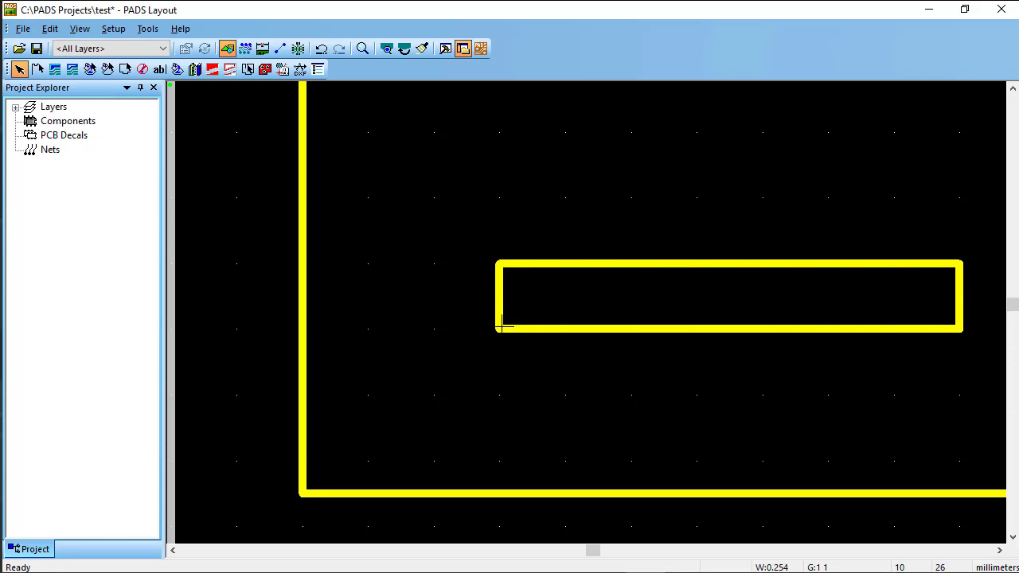
click(499, 299)
right_click(497, 296)
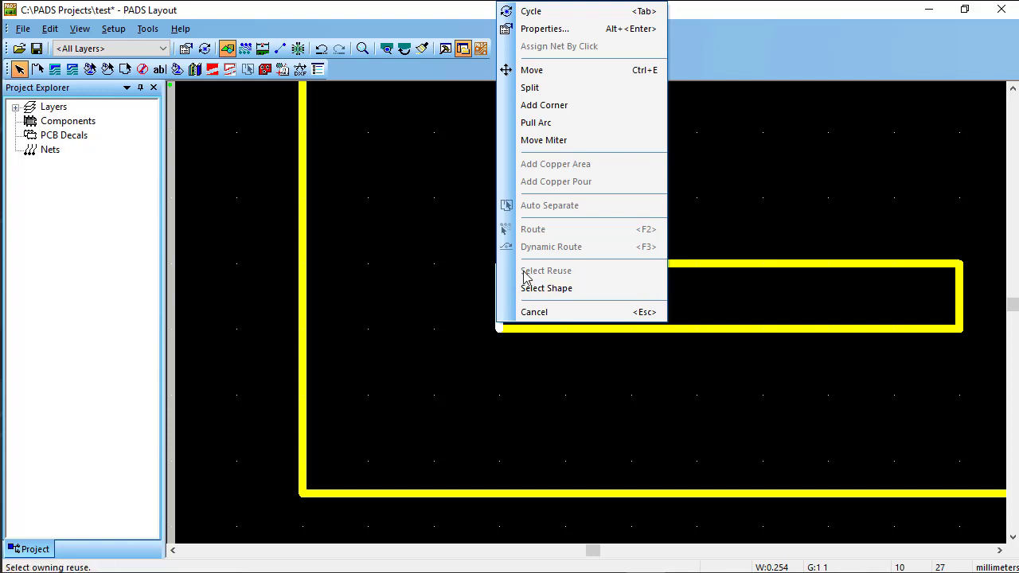
click(549, 124)
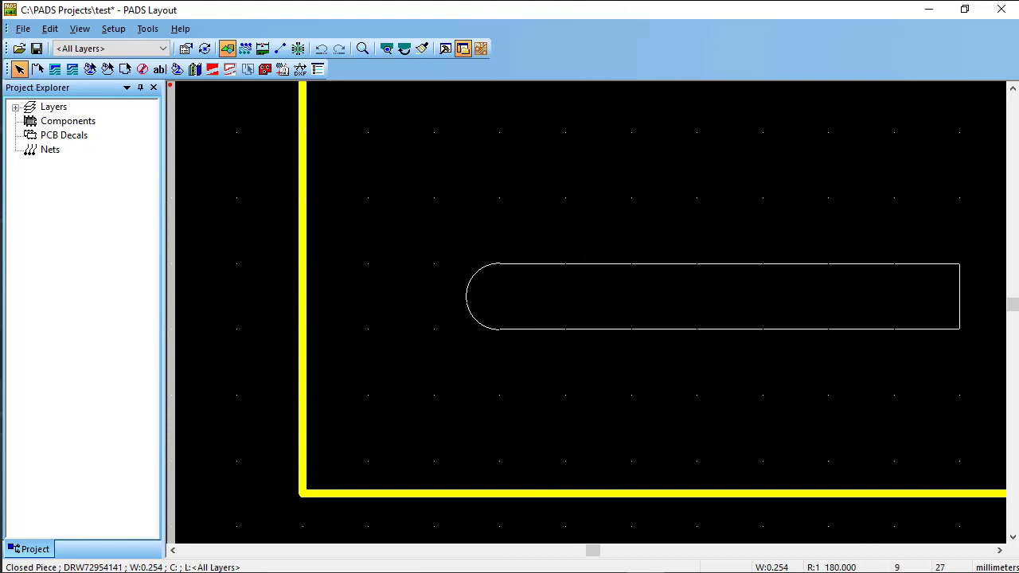
click(466, 296)
Step: Pull the right short edge of the thin rectangle outward into a matching semicircular arc to complete the slot
click(959, 296)
right_click(959, 296)
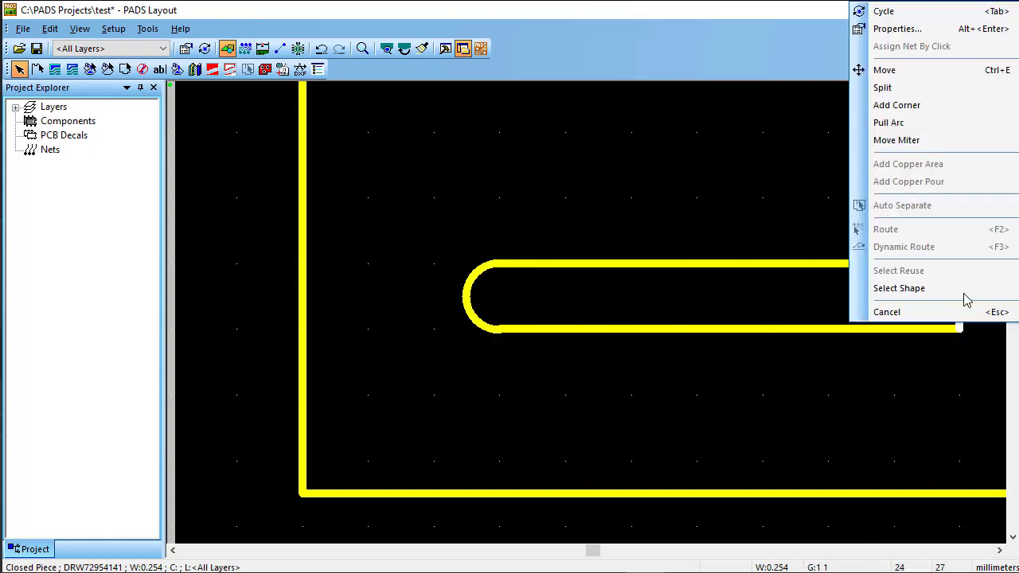
click(890, 123)
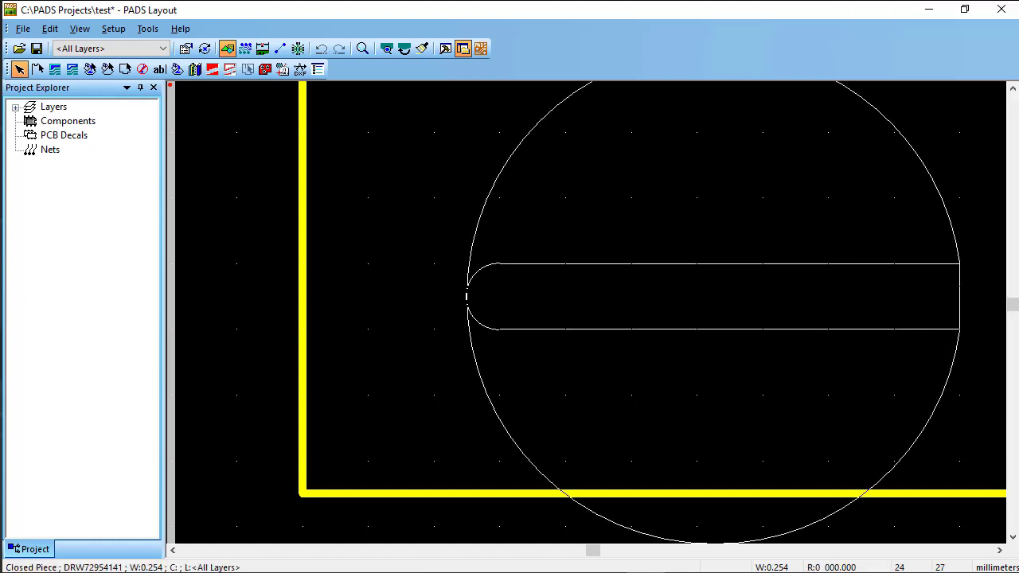
click(991, 297)
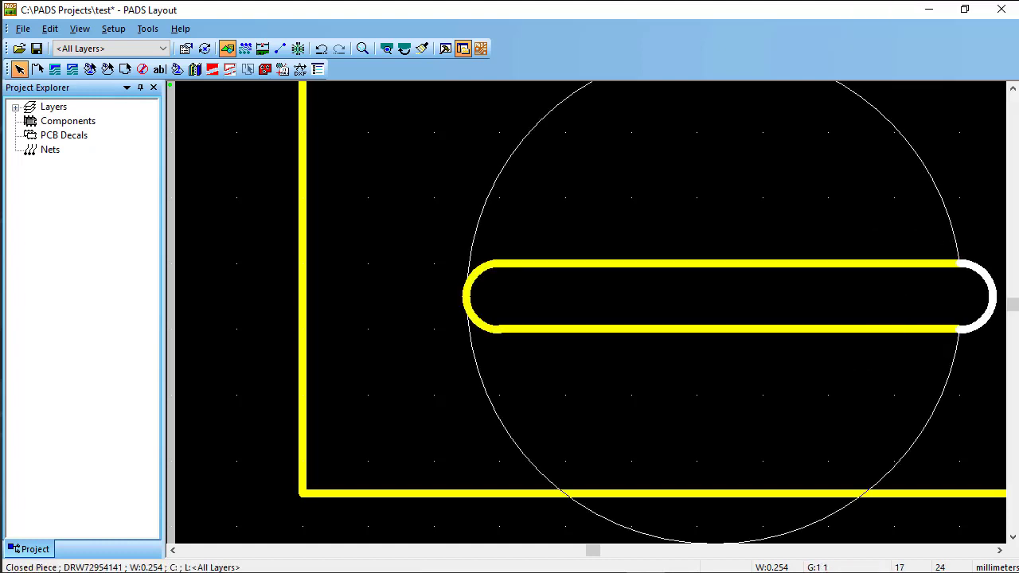
key(Escape)
Step: Draw a horizontal 2D line path about 22 mm long across the middle of the circle beside the board outline
ctrl+scroll(696, 394, down, 2)
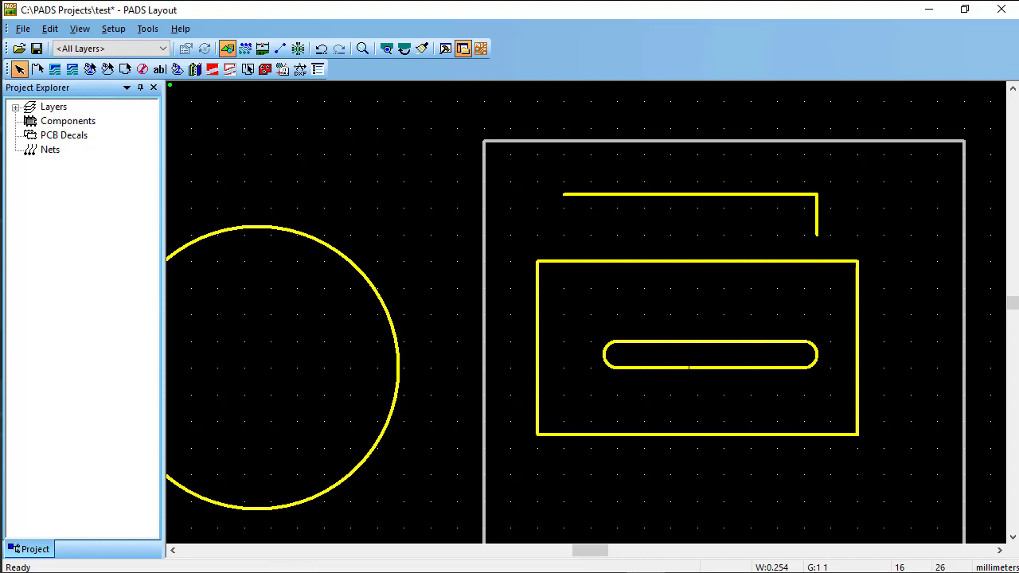
scroll(685, 366, down, 1)
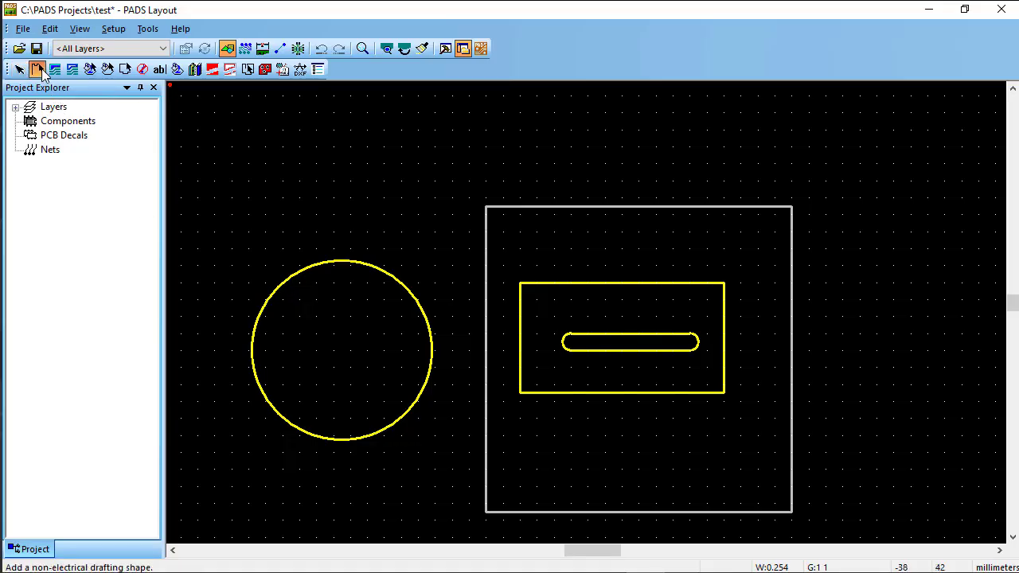
click(38, 69)
right_click(248, 280)
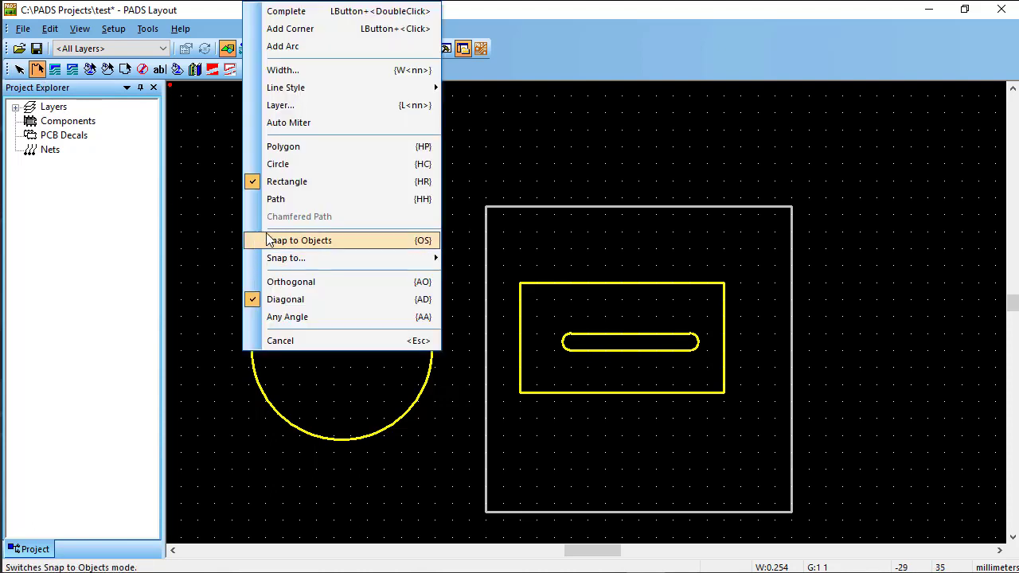
click(273, 199)
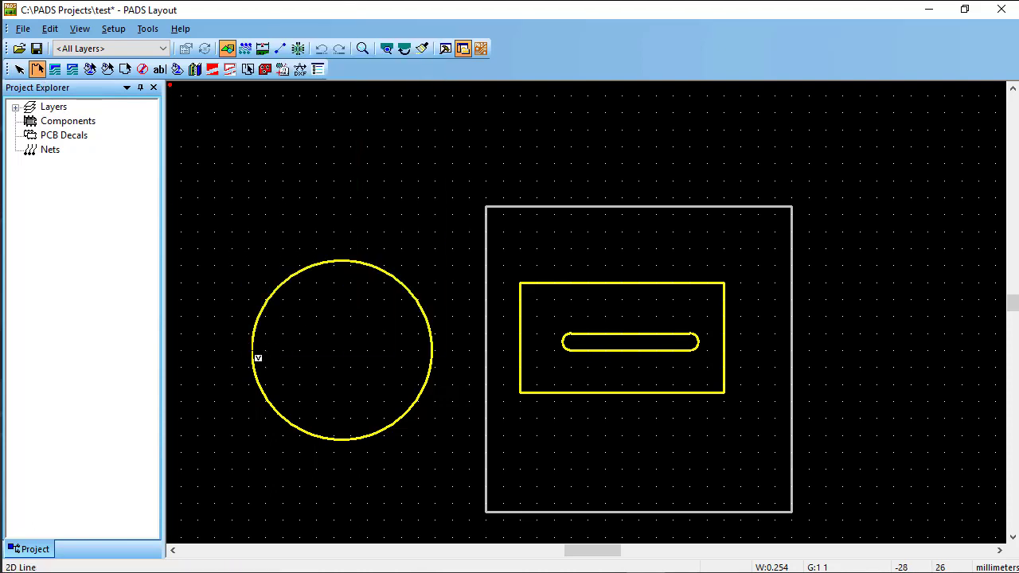
click(252, 350)
double_click(438, 359)
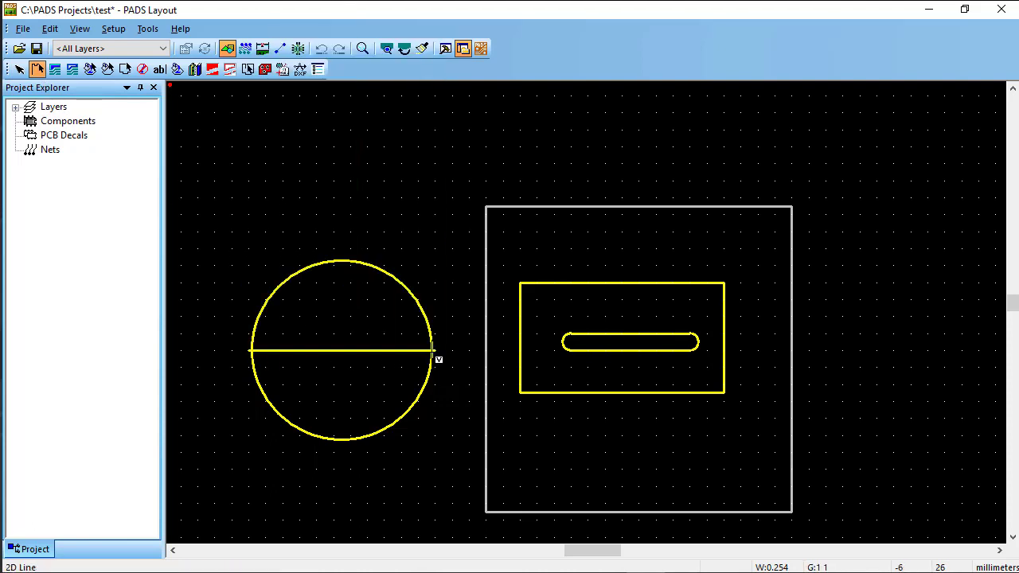
key(Escape)
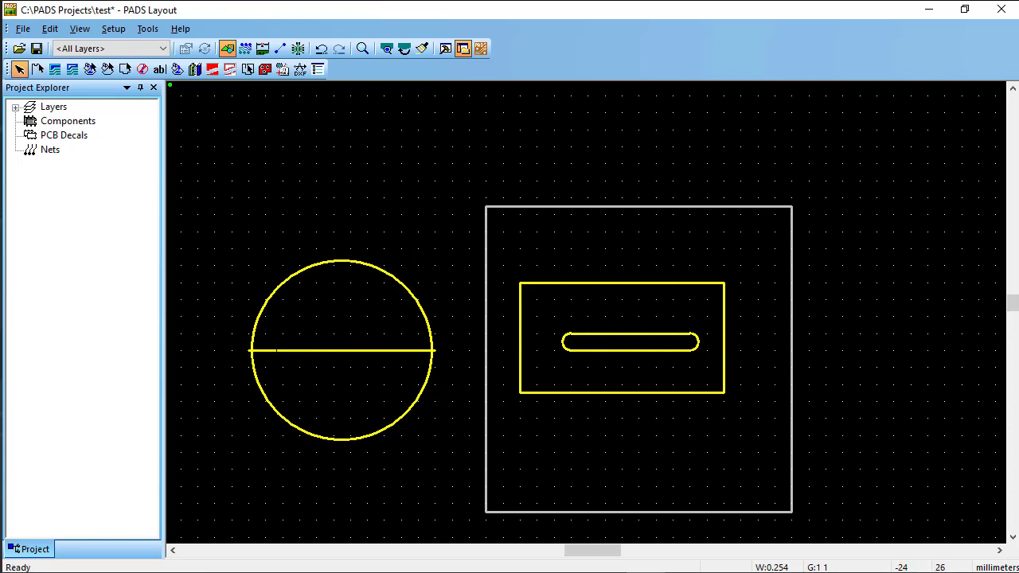
Step: Assign the horizontal line through the circle to the Drill Drawing layer in its parent shape's drafting properties
click(395, 351)
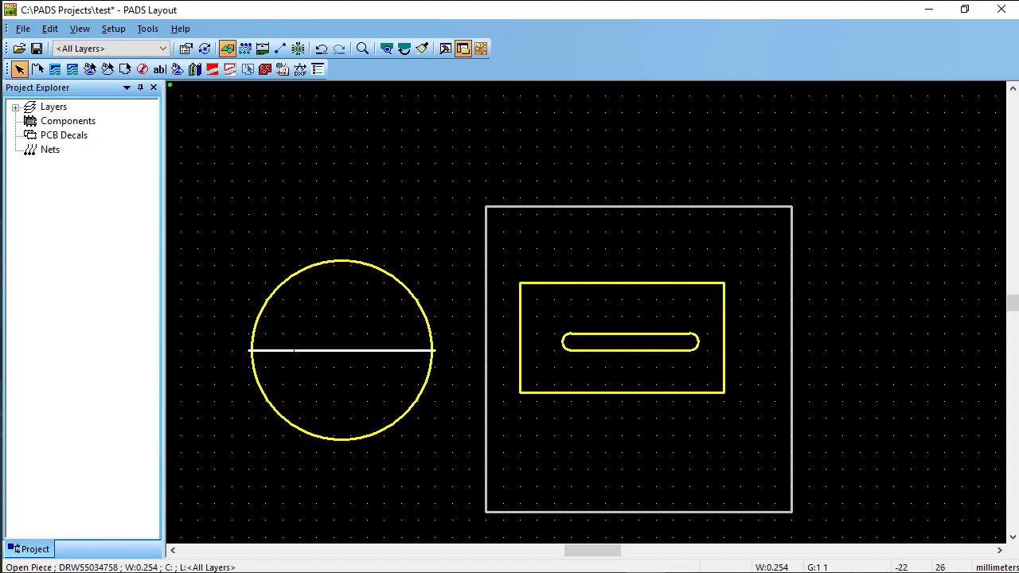
scroll(294, 350, down, 1)
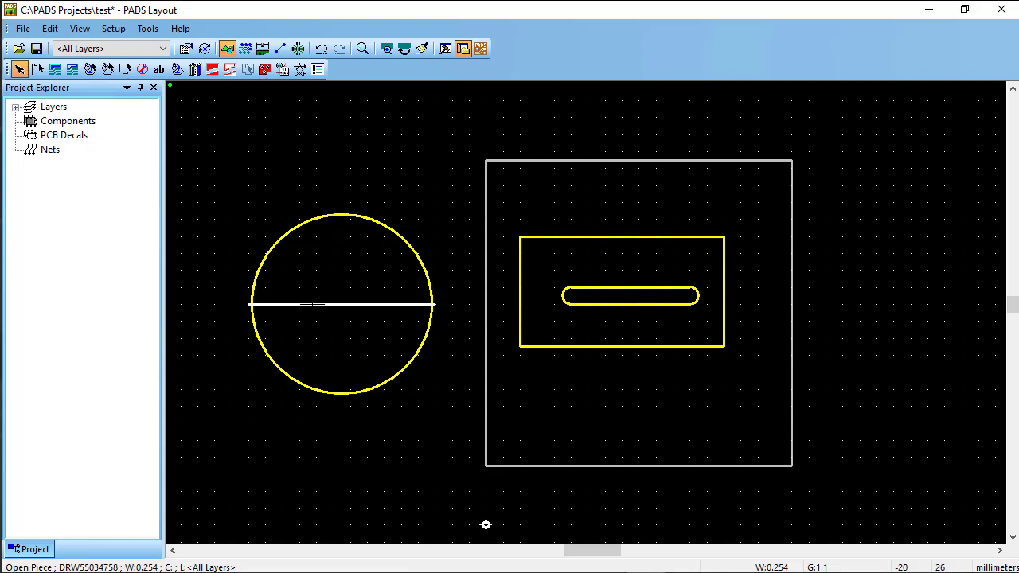
right_click(314, 304)
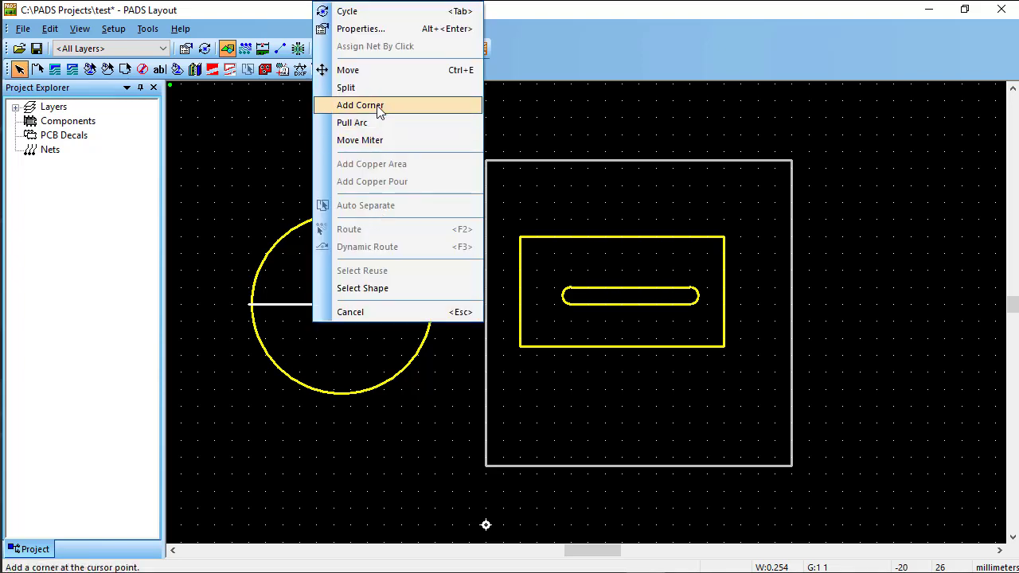
click(370, 29)
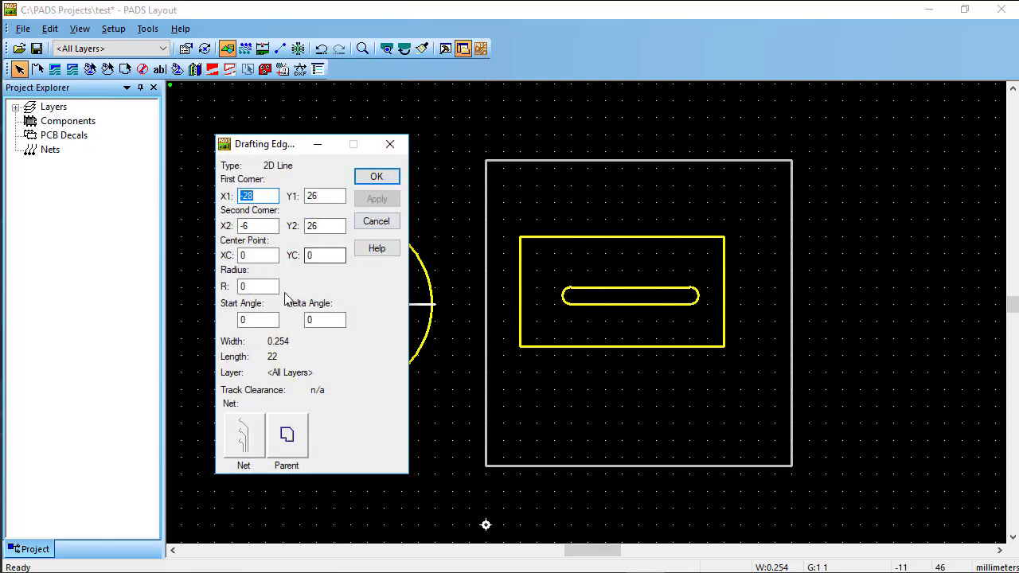
click(287, 435)
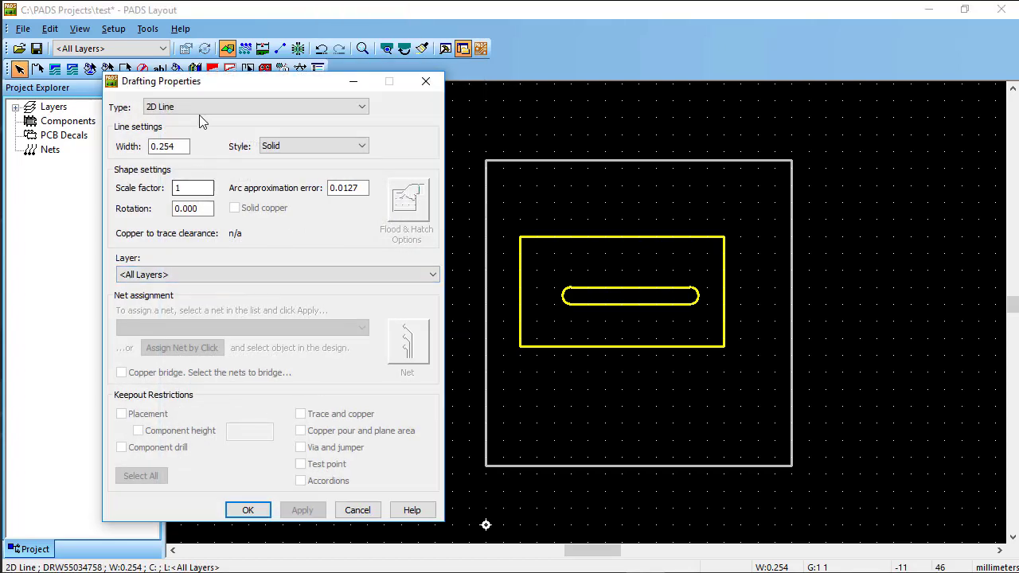
click(243, 274)
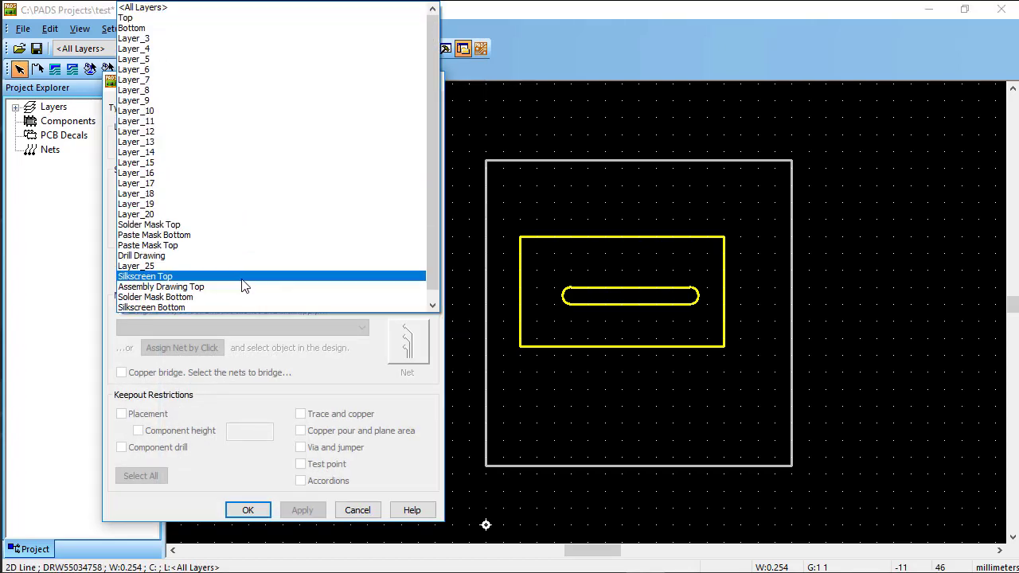
click(195, 255)
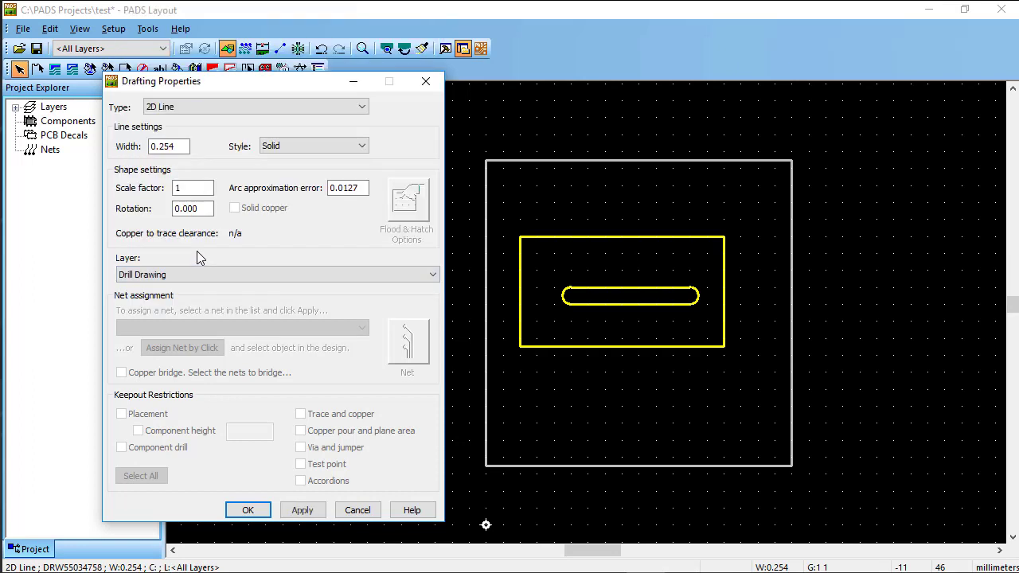
click(302, 510)
click(248, 511)
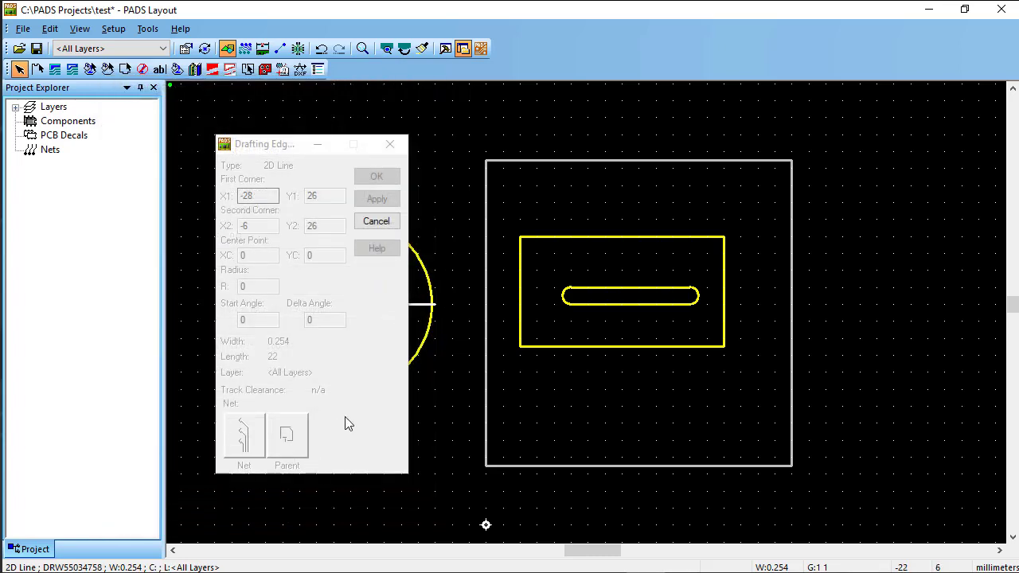
click(376, 221)
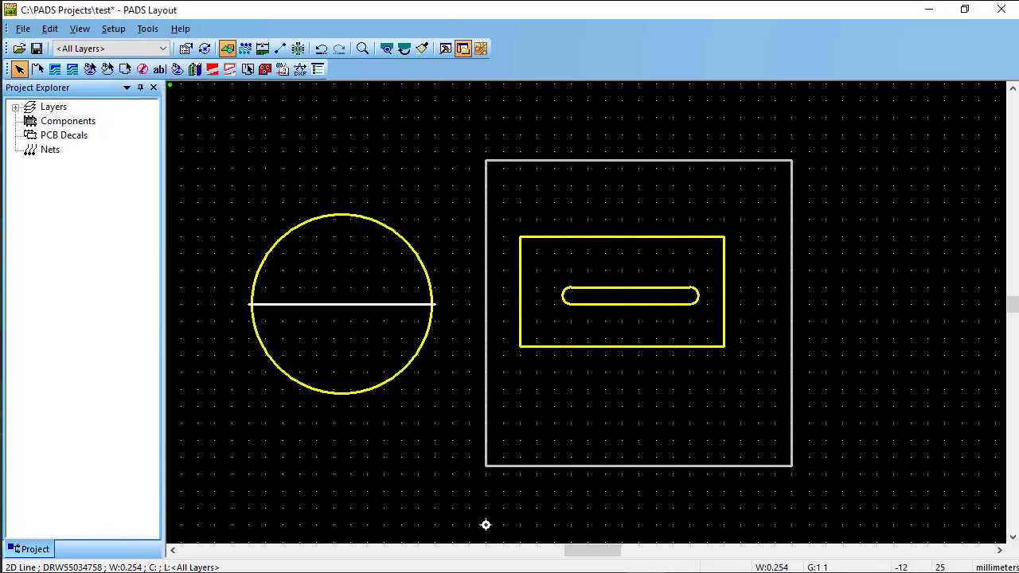
click(486, 524)
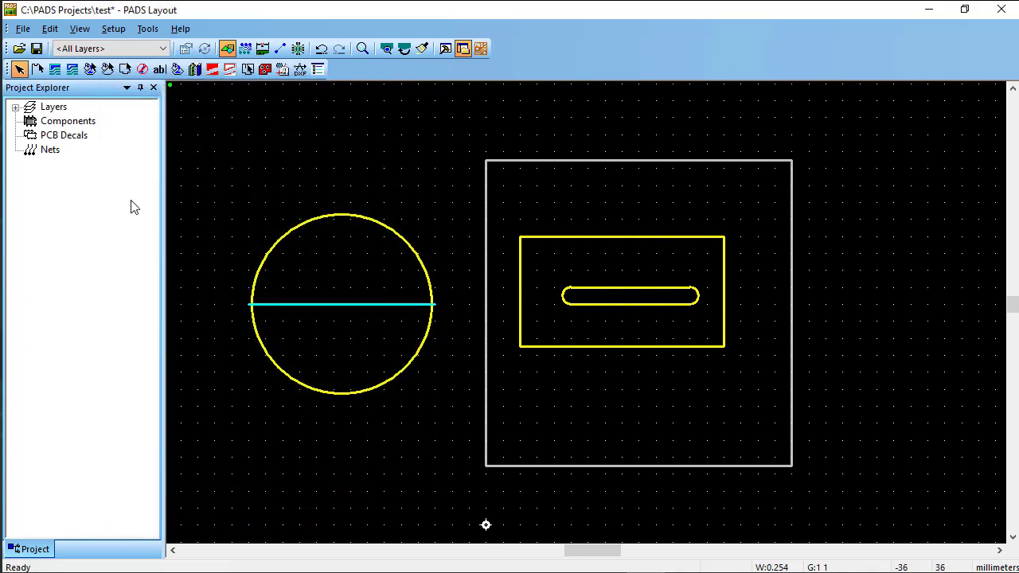
Step: Make Drill Drawing the active layer and place the free text V_CUT just outside the circle's upper left
click(133, 47)
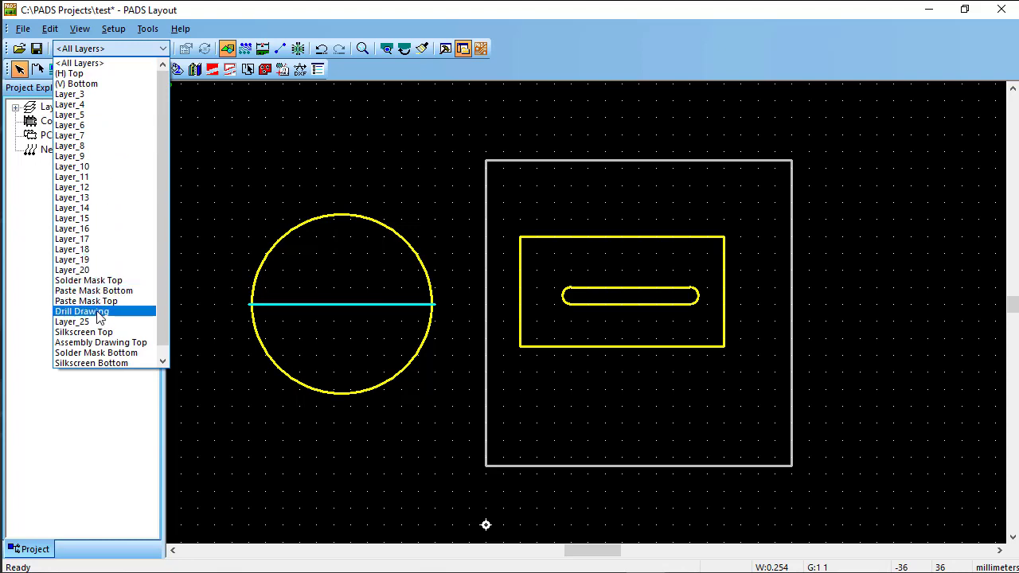
scroll(100, 318, down, 1)
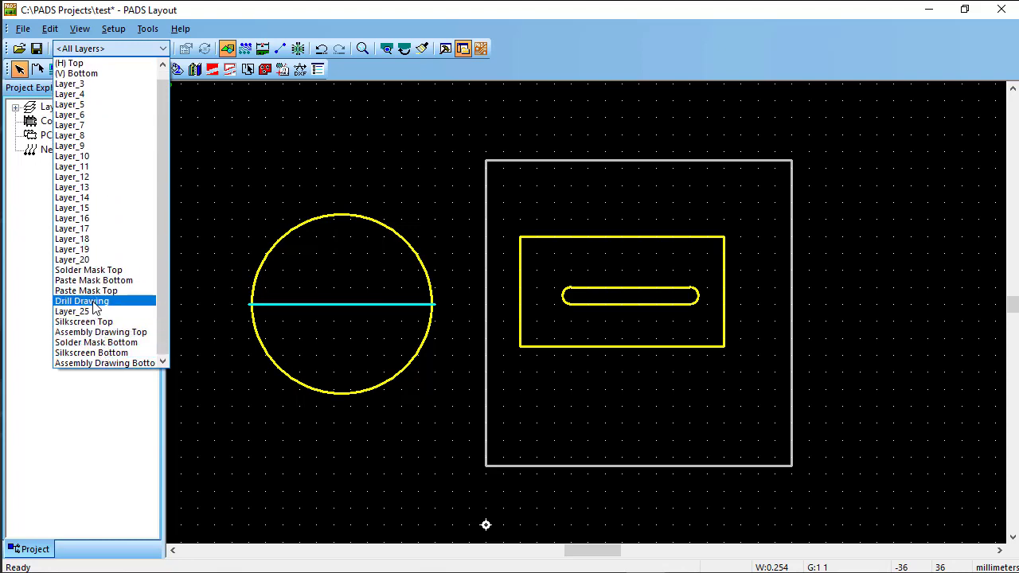
click(94, 304)
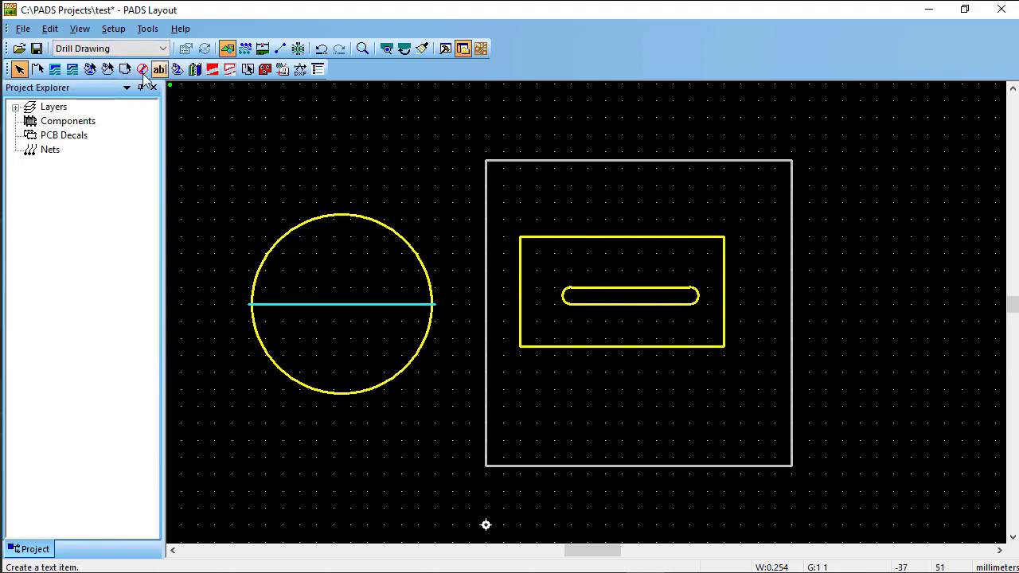
click(159, 69)
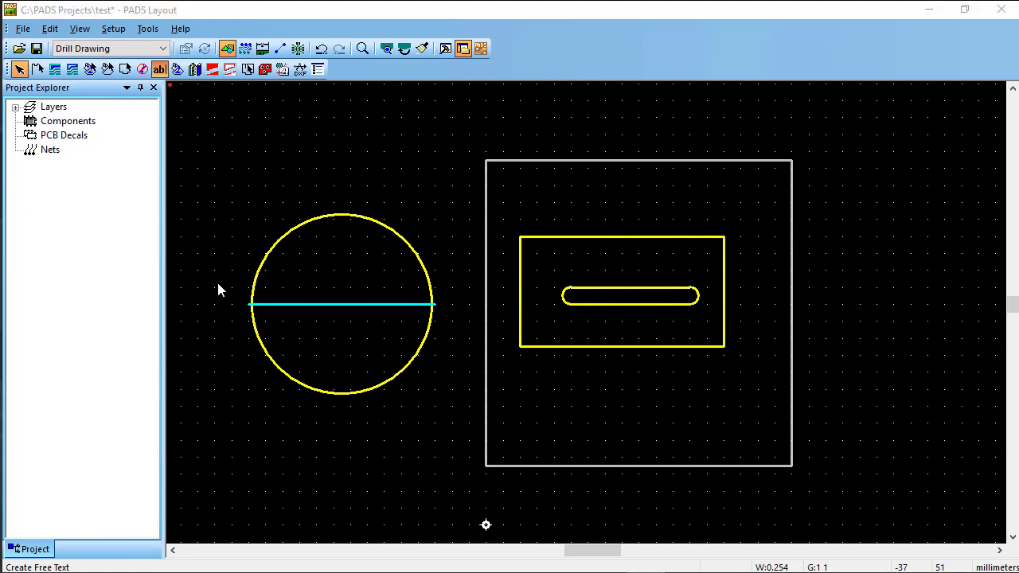
click(219, 288)
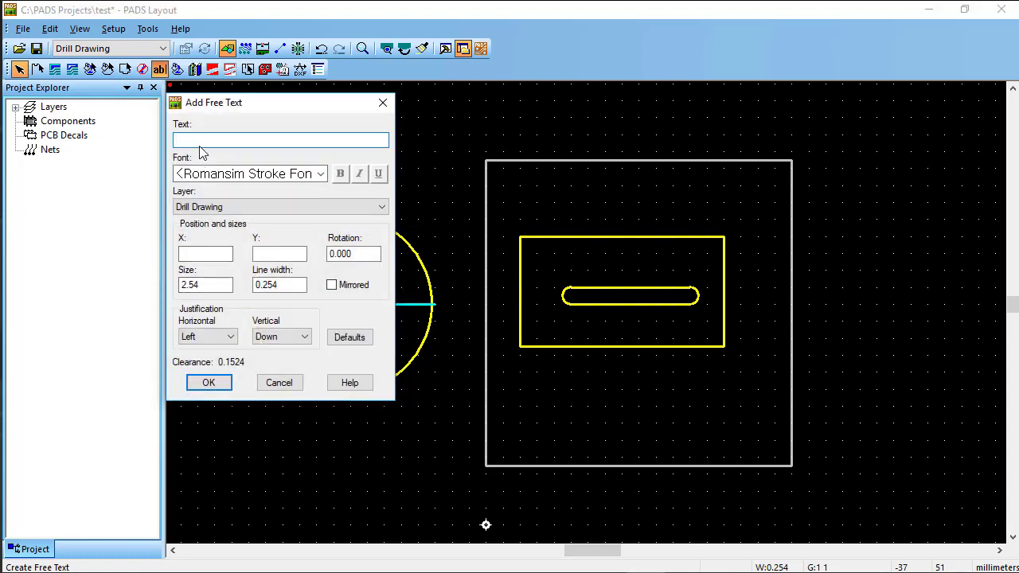
text(V_CUT)
key(Return)
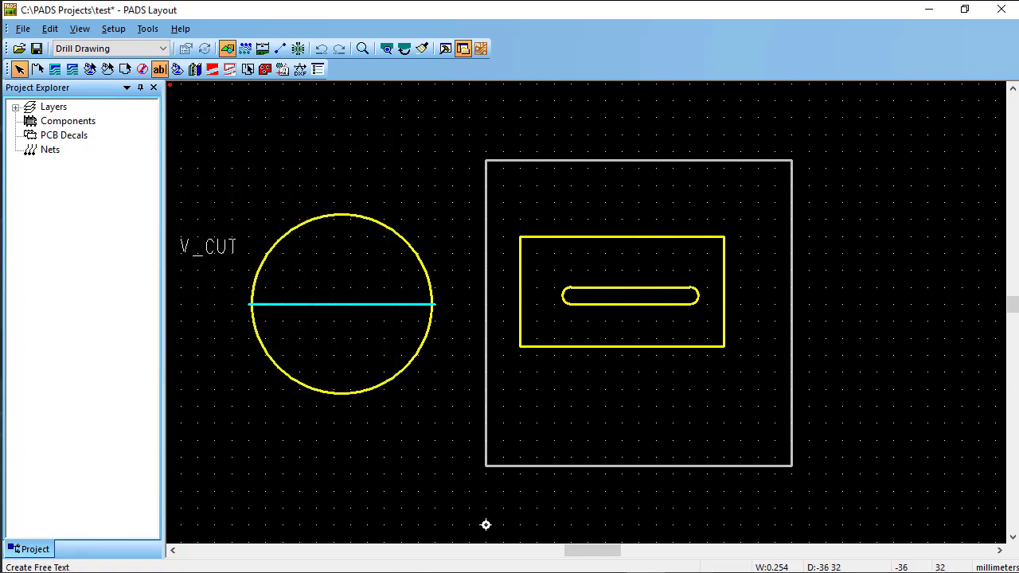
click(181, 254)
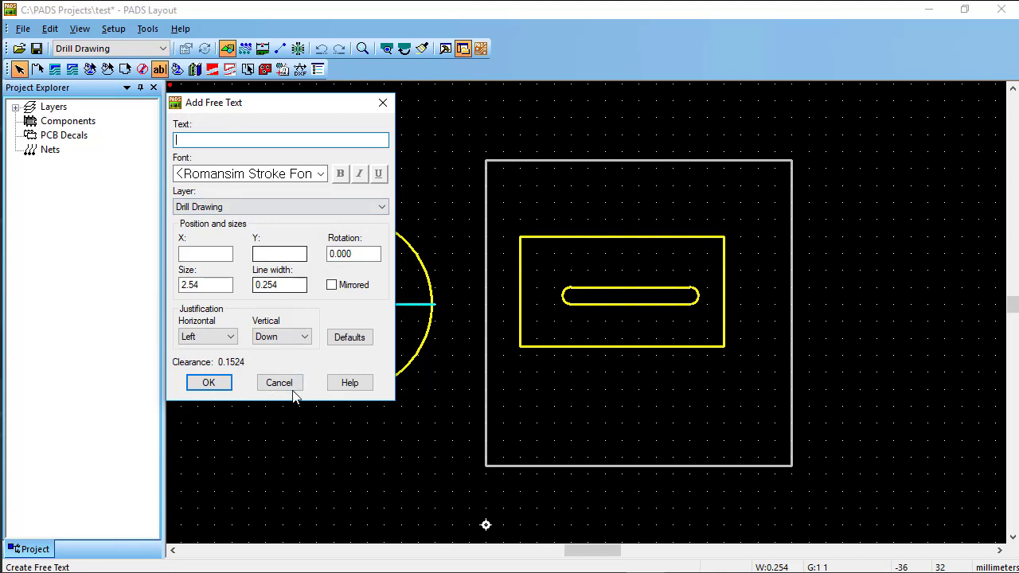
Step: Draw a diagonal 2D leader line from beneath the V_CUT text to the left end of the line through the circle
click(275, 383)
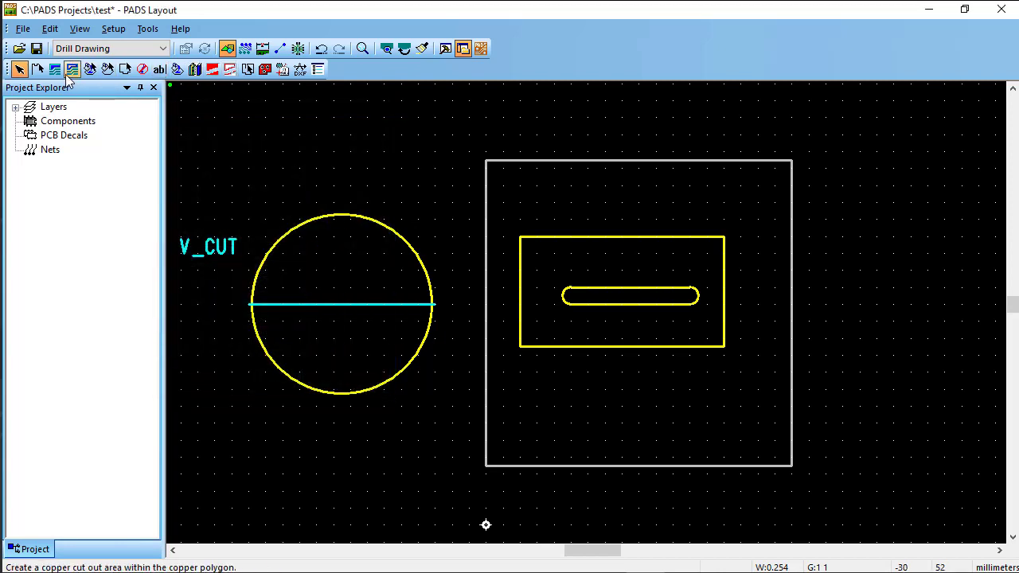
click(37, 69)
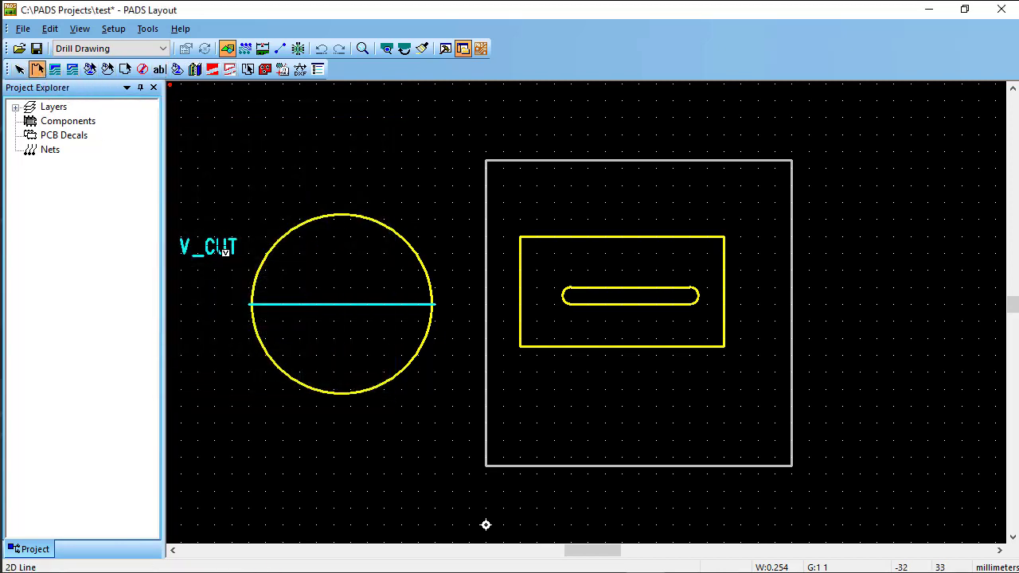
click(205, 262)
double_click(251, 304)
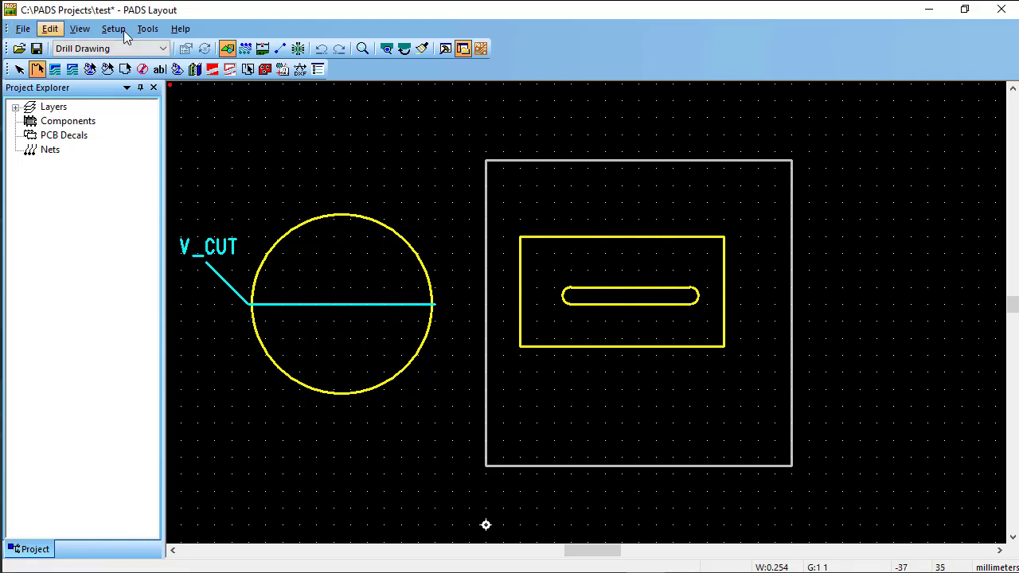
click(142, 69)
key(Escape)
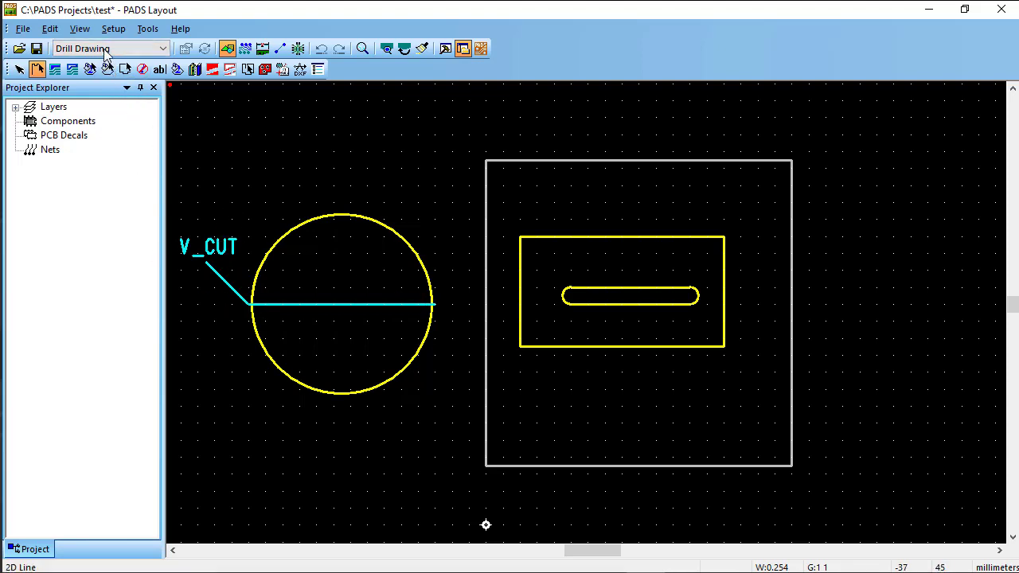
Step: Preview the DRILL CAM document enlarged to inspect the V_CUT label, its leader and the line through the circle
click(23, 28)
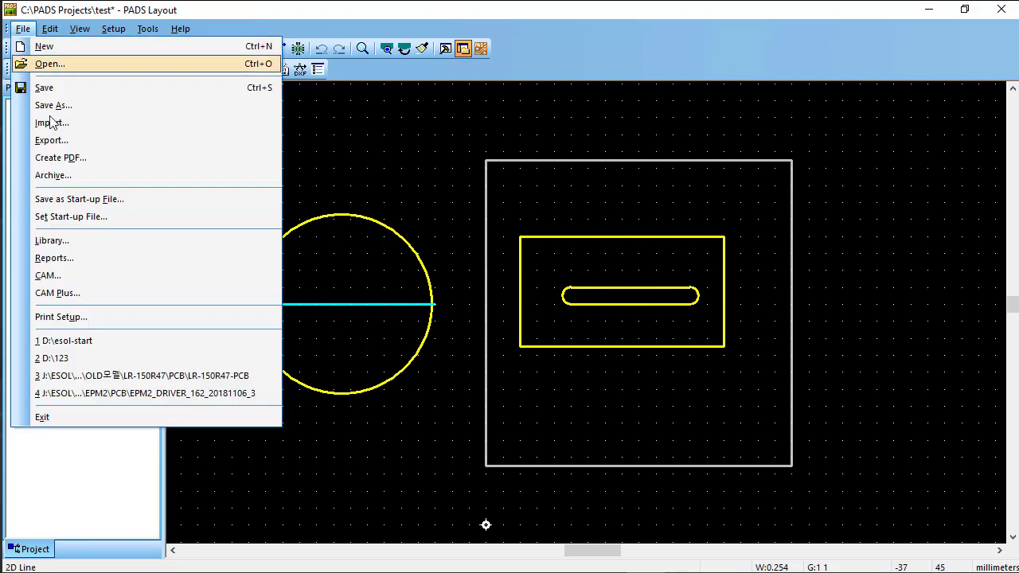
click(76, 276)
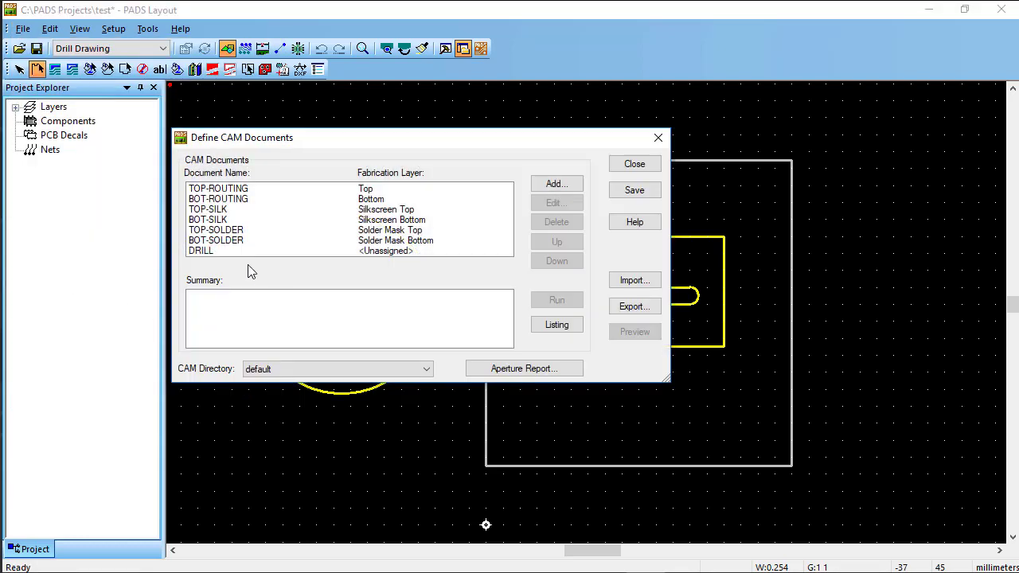
click(230, 252)
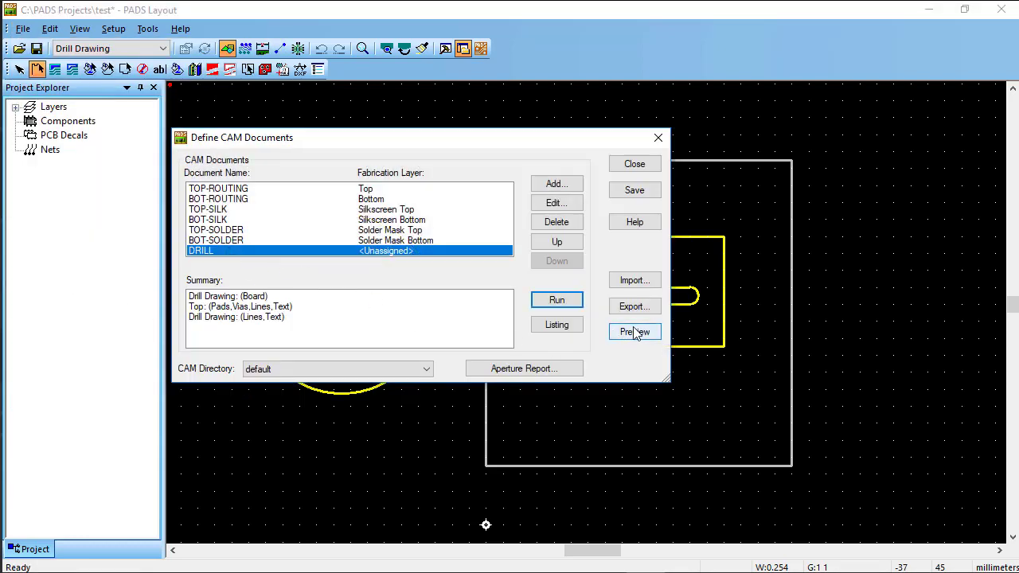
click(619, 335)
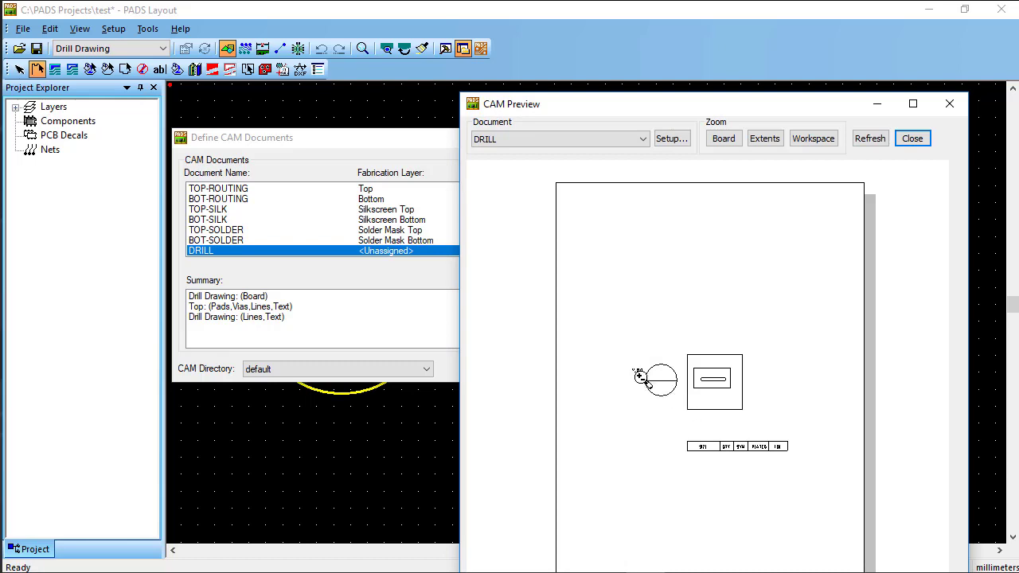
click(642, 376)
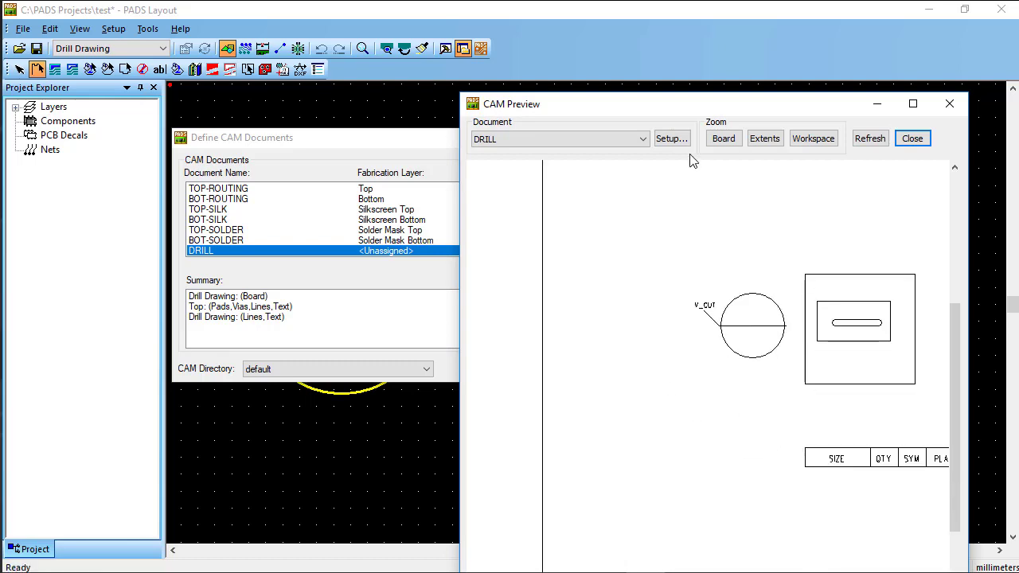
double_click(663, 106)
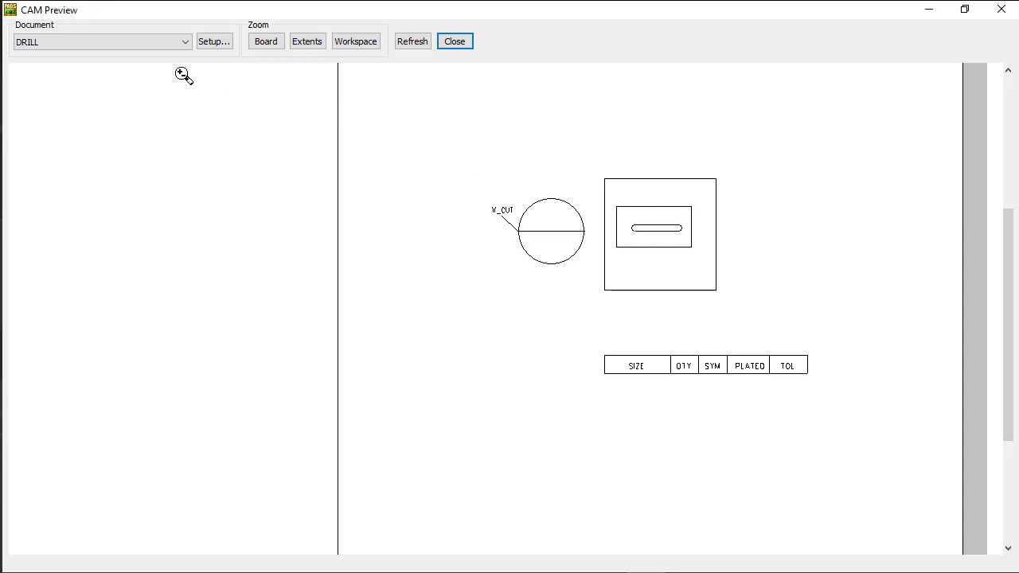
Step: Compare the previews of the TOP-ROUTING and BOT-ROUTING CAM documents, and leave the CAM document definitions
click(188, 41)
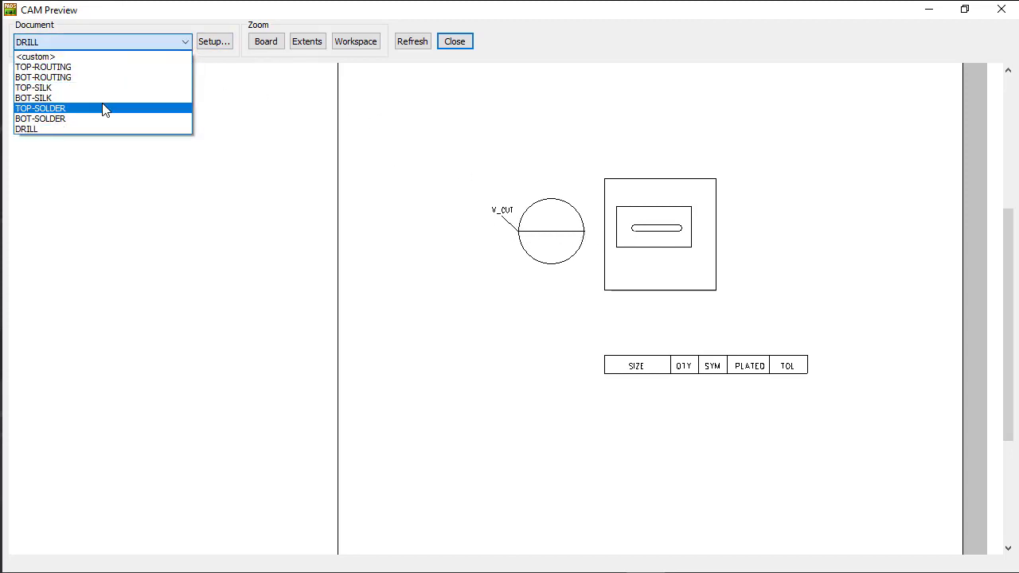
click(94, 67)
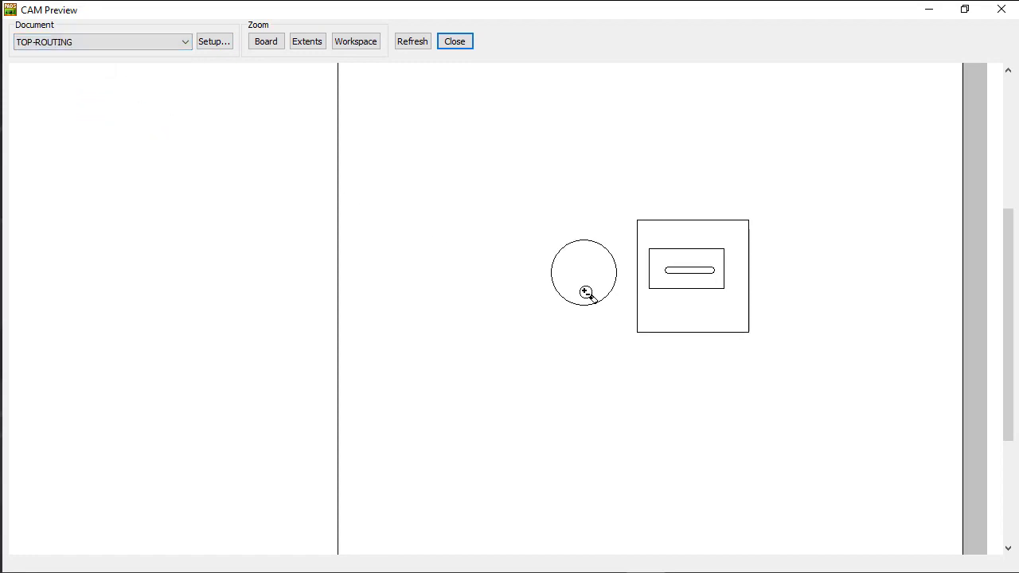
click(83, 43)
click(81, 78)
click(460, 43)
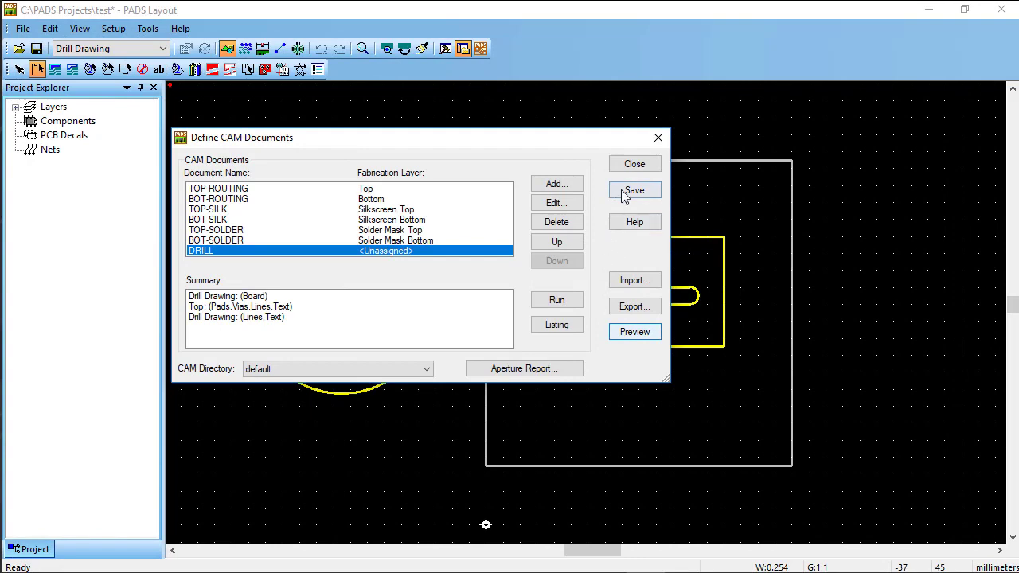
click(634, 164)
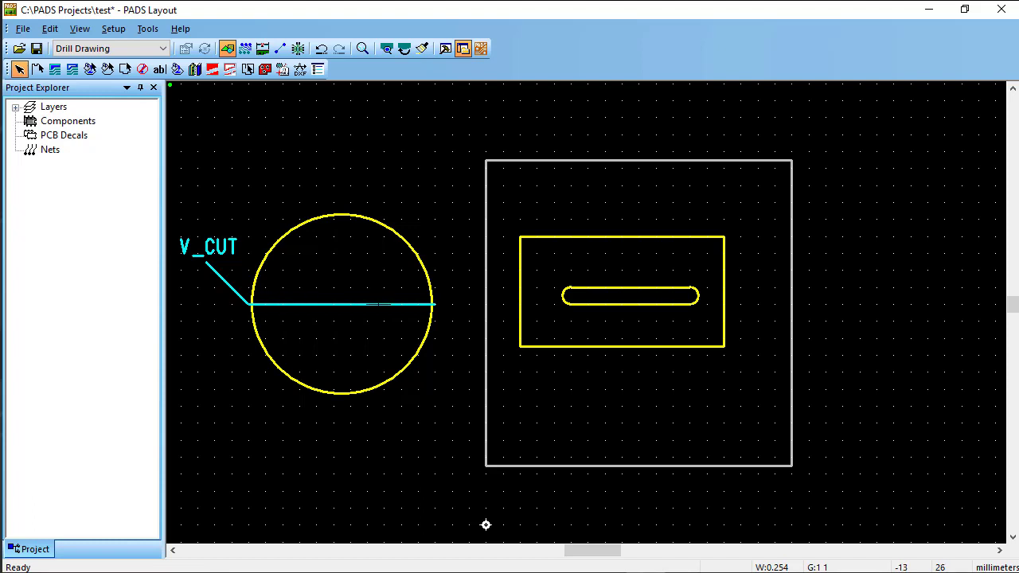
Step: Replace the V_CUT label's text with MISING HOLL in its text properties
click(209, 246)
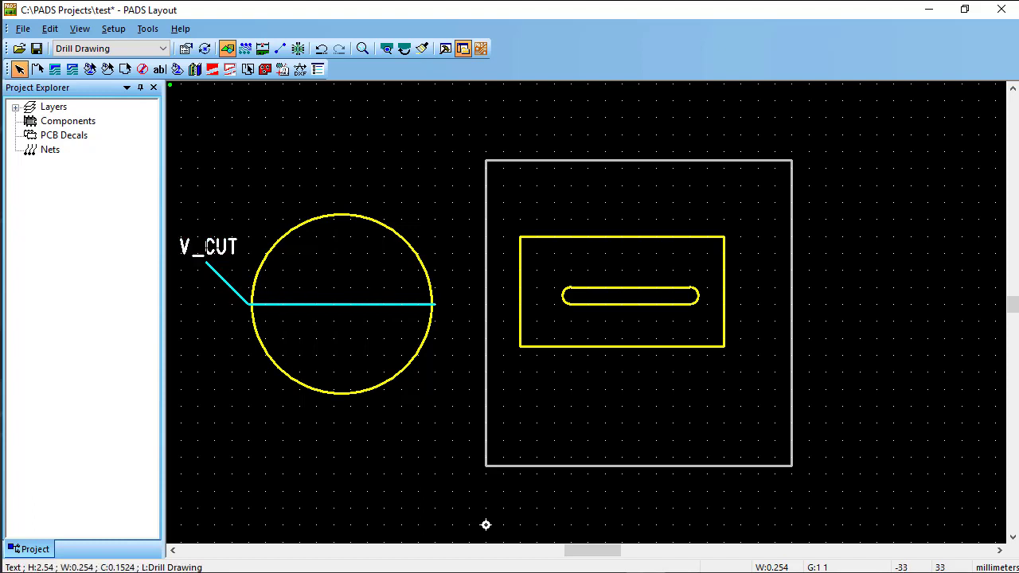
double_click(208, 246)
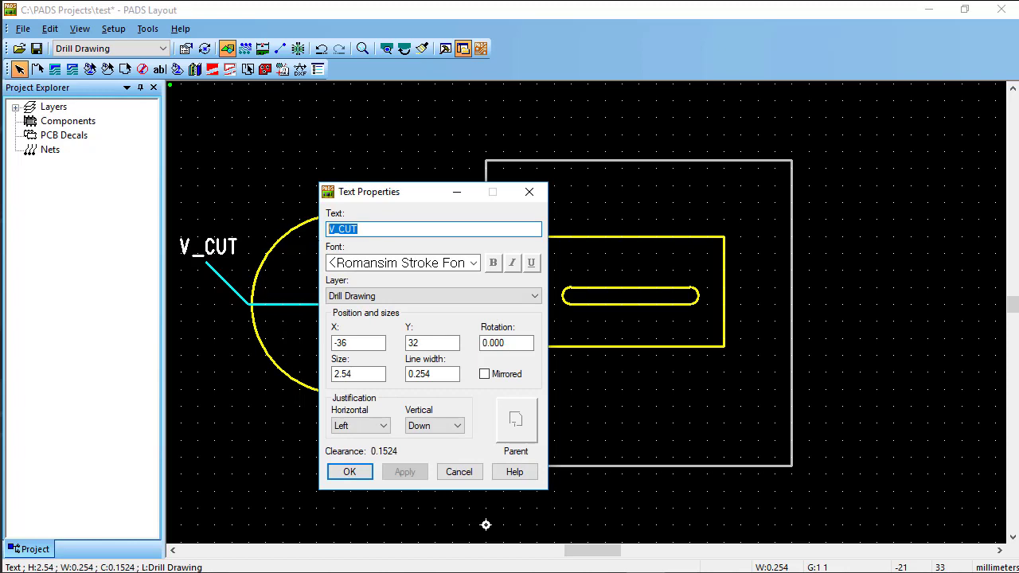
text(ㅡㅑ냐ㅜ)
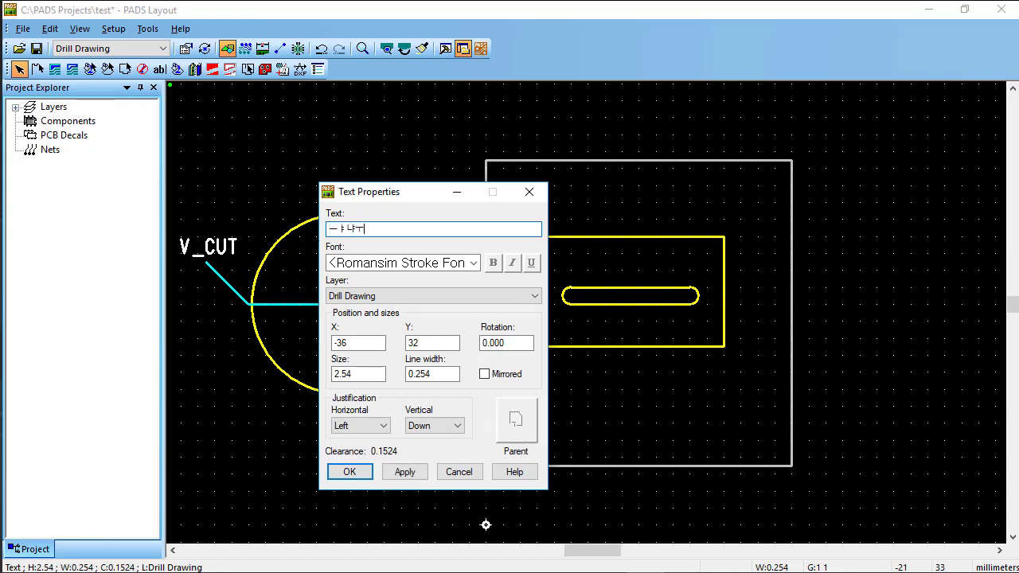
text(MISING HOLL)
click(360, 472)
Step: Move the MISING HOLL text slightly up and right, above the start of the diagonal leader line
drag(222, 248, 164, 255)
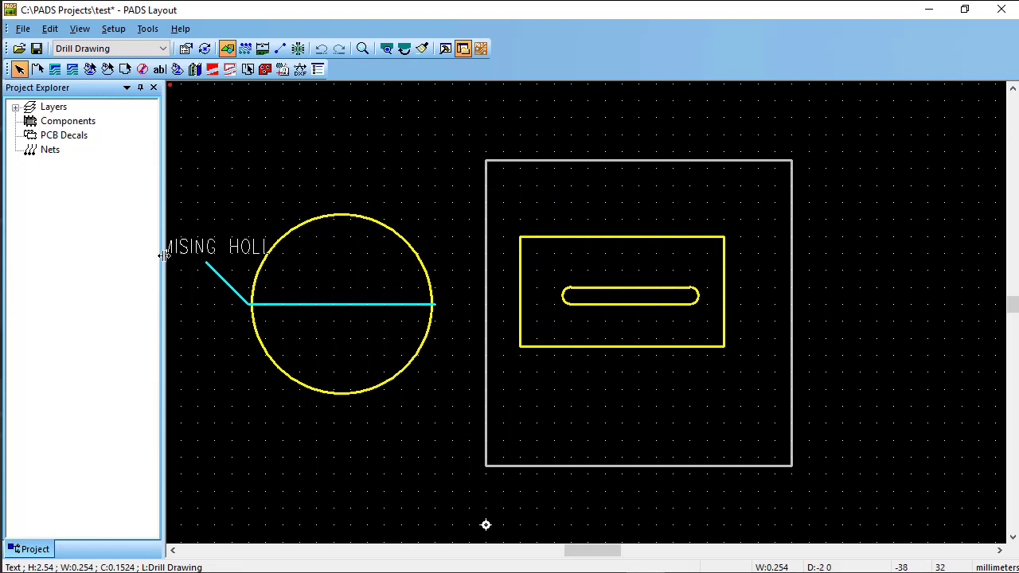
click(164, 255)
click(189, 236)
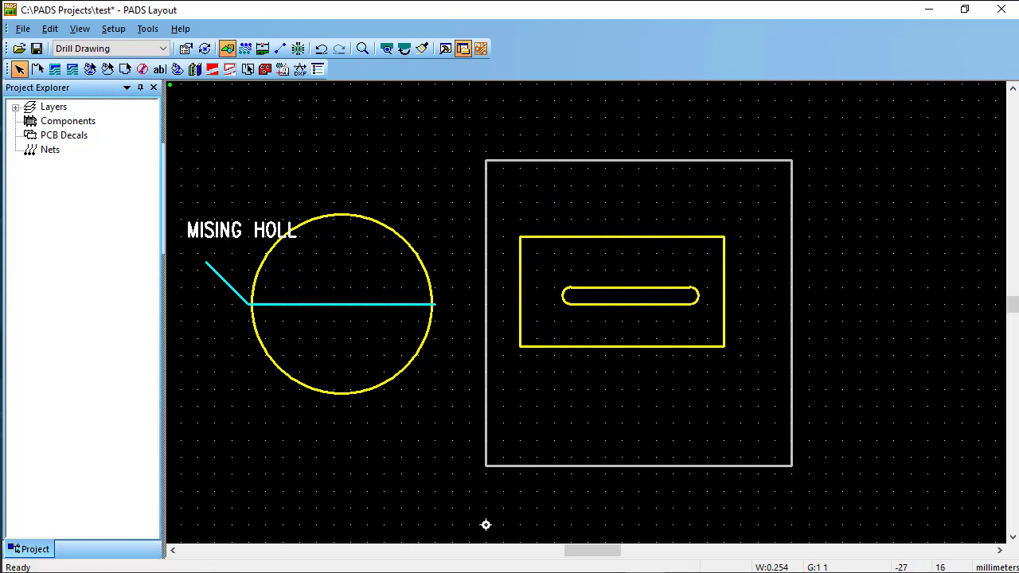
click(257, 388)
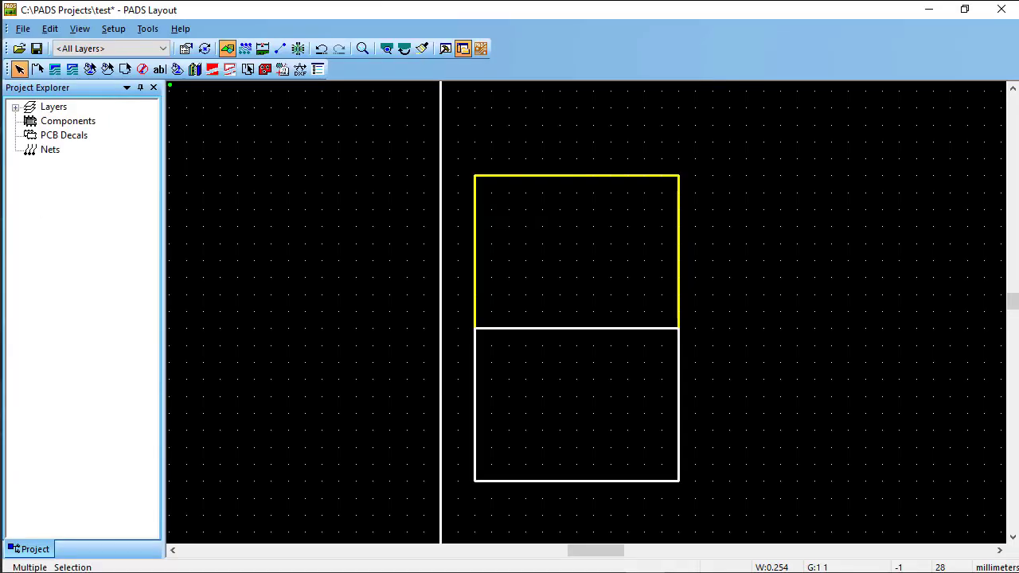
Step: Delete the lower of the two stacked rectangles and stretch the remaining one's bottom edge down close to the board outline's lower edge
drag(518, 420, 795, 494)
key(Delete)
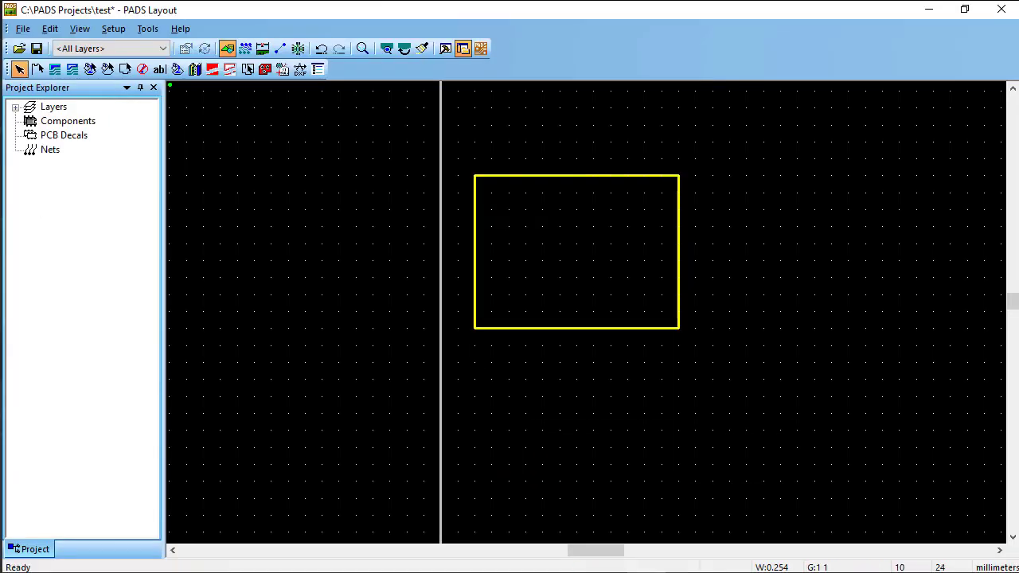
drag(553, 328, 571, 524)
scroll(750, 432, down, 1)
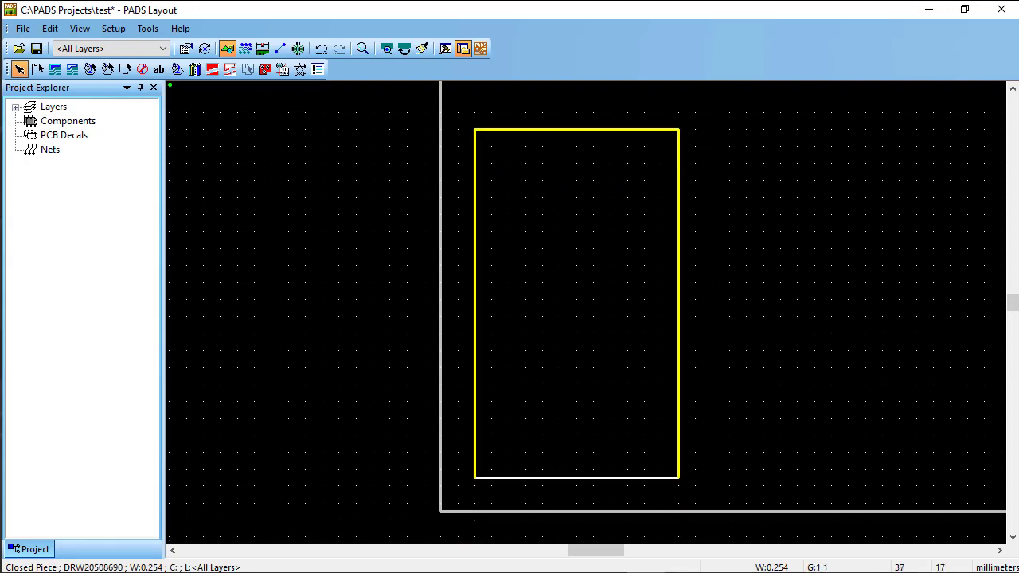
Step: Copy the whole tall rectangle and paste it level with the original on its right, leaving a gap of about 2 mm
shift+click(678, 358)
key(ctrl+c)
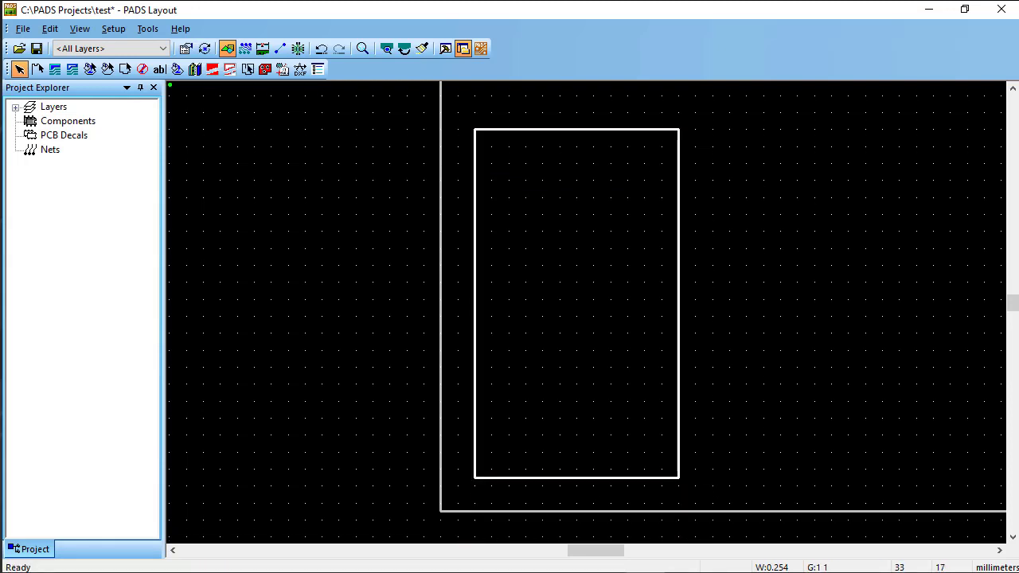
key(ctrl+v)
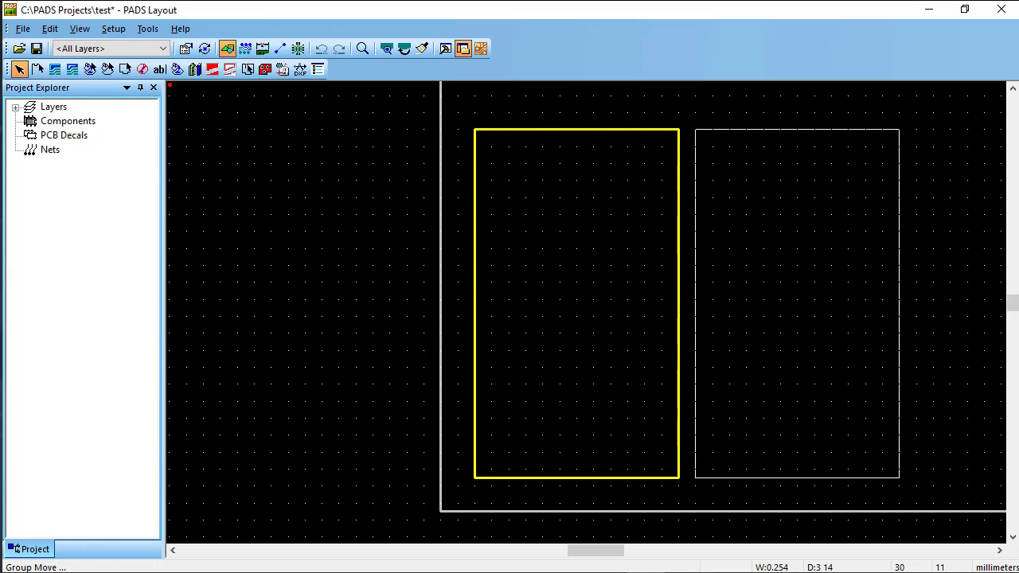
click(696, 366)
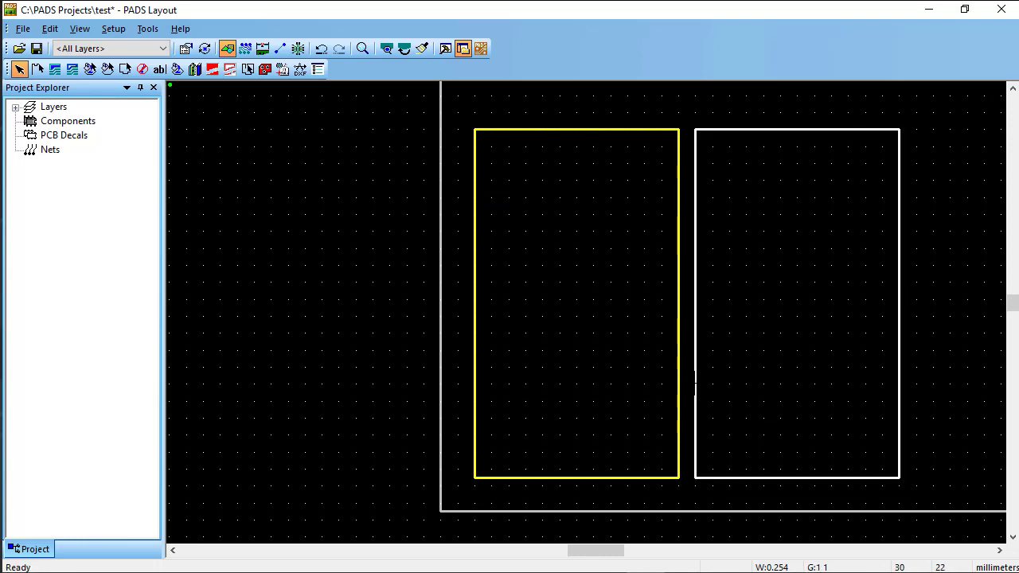
scroll(695, 378, down, 1)
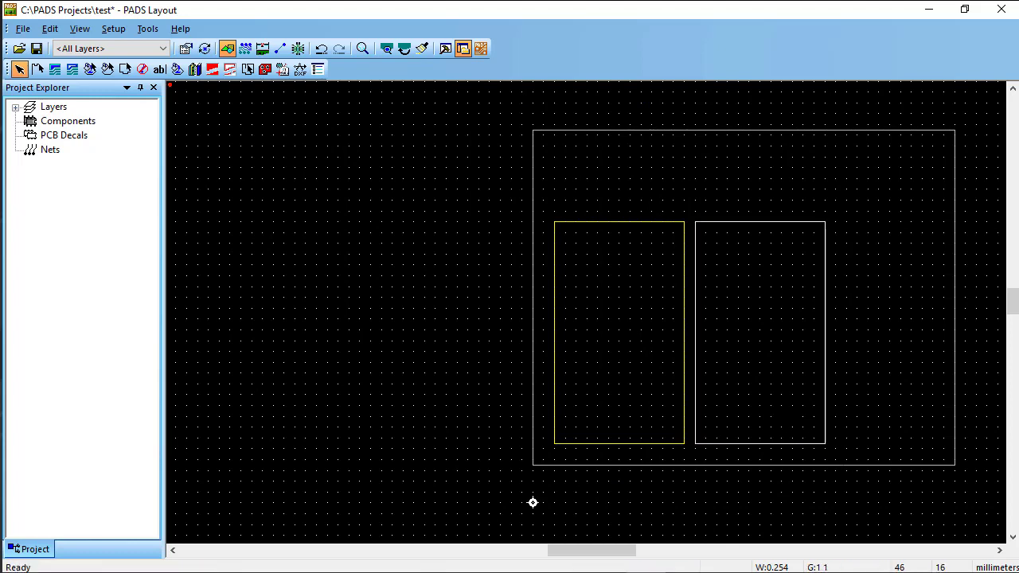
Step: Paste a third rectangle right of the two tall ones and shrink it to about 15 by 14 mm, keeping its upper left corner
key(ctrl+v)
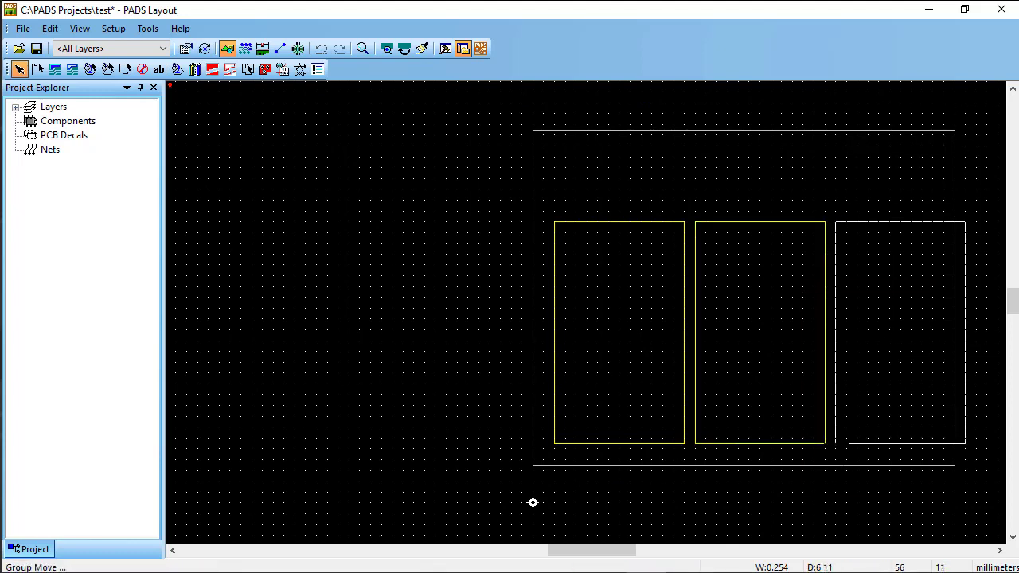
click(836, 442)
drag(869, 443, 873, 296)
drag(965, 275, 916, 275)
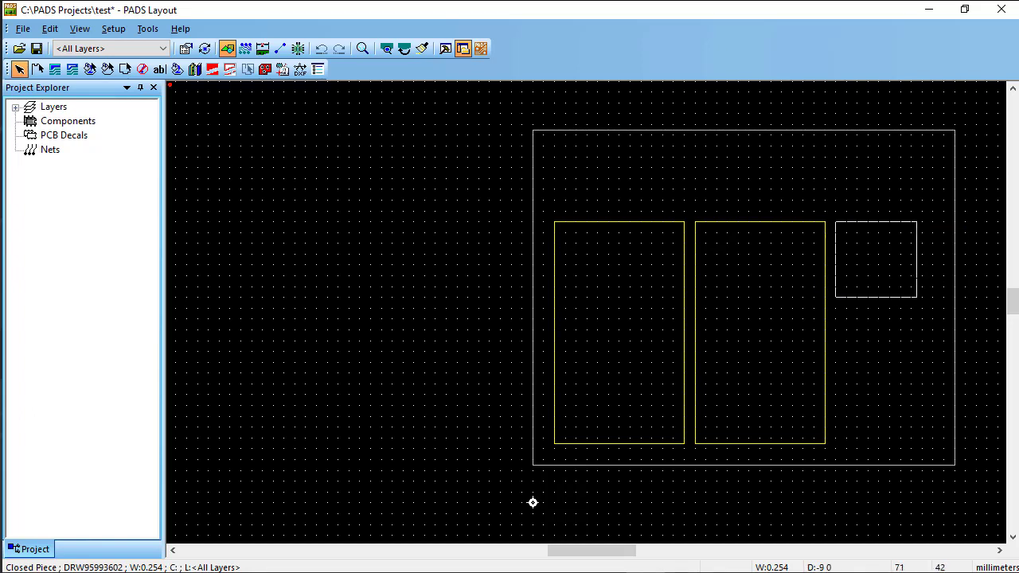
click(921, 310)
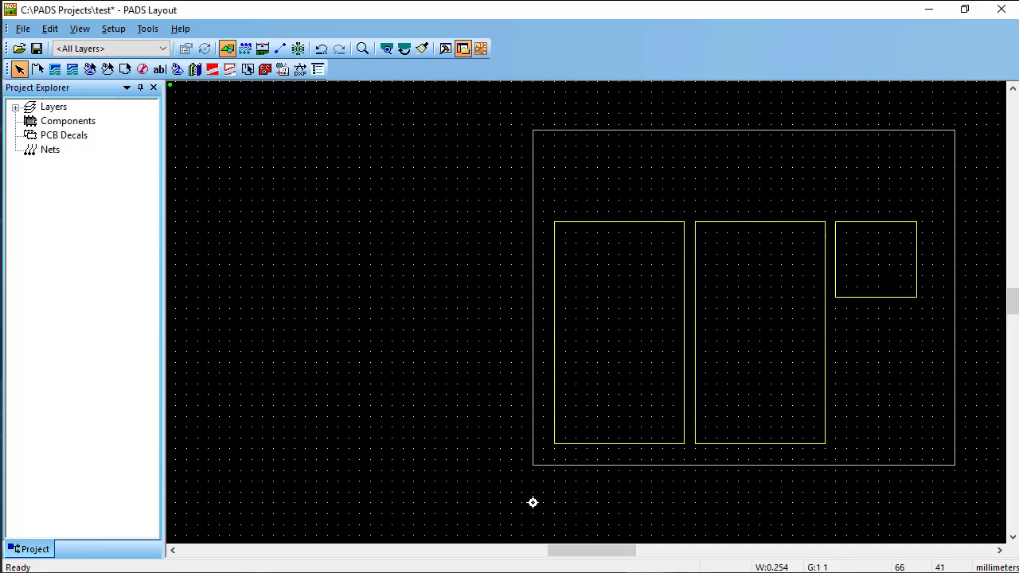
Step: Paste a copy of the small rectangle directly below it, aligned with the bottom edges of the tall rectangles
key(ctrl+v)
key(Escape)
drag(926, 339, 872, 242)
key(ctrl+v)
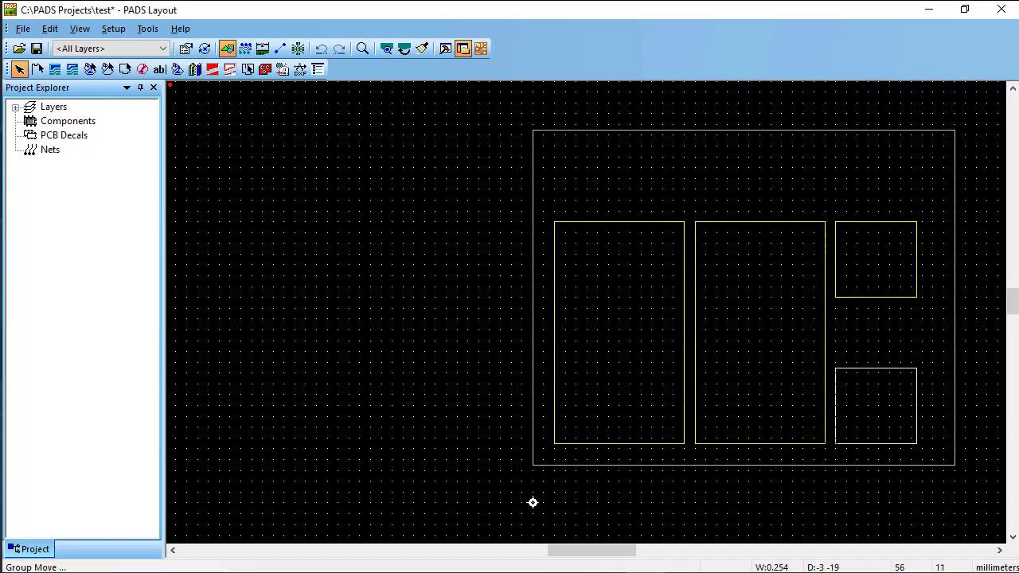
click(835, 443)
Step: Place another small rectangle copy between the upper and lower ones and raise its bottom edge to make it about 9 mm high
ctrl+scroll(843, 377, up, 3)
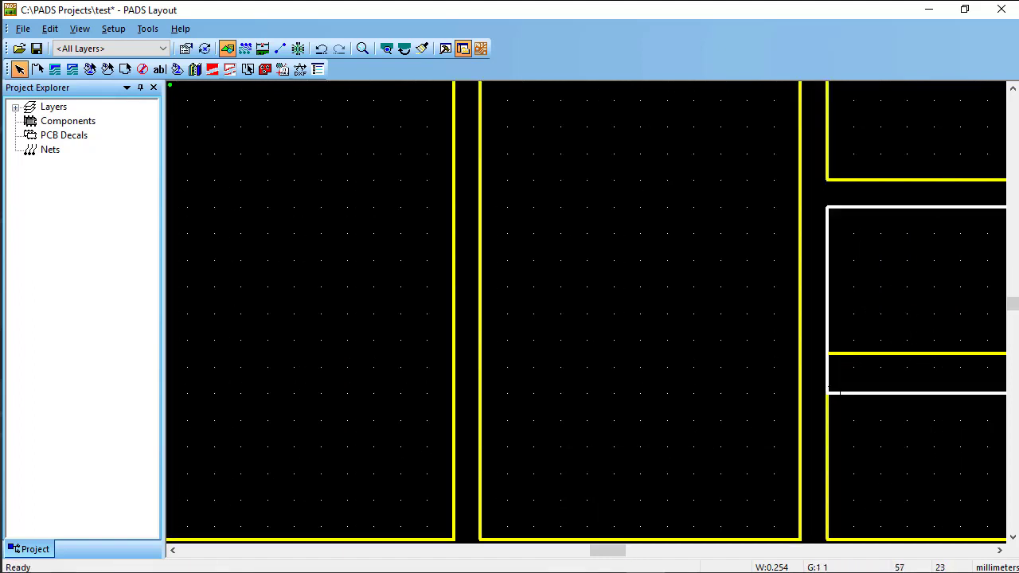
click(887, 393)
drag(889, 393, 895, 326)
scroll(895, 345, up, 2)
ctrl+scroll(896, 345, down, 3)
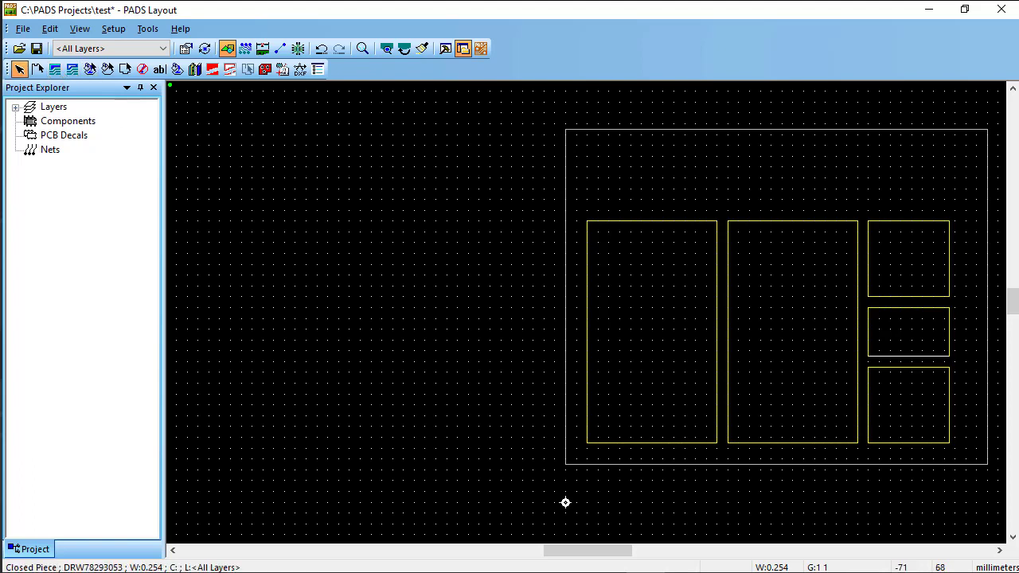
click(565, 502)
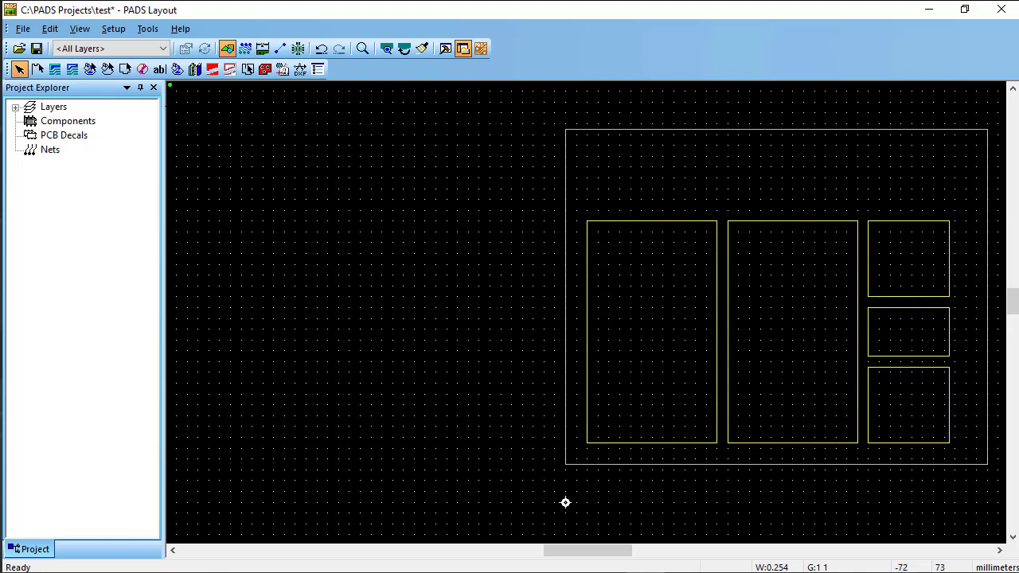
Step: Draw a closed 2D-line strip about 67 by 7 mm along the top edges of the rectangles, spanning their full width
click(37, 69)
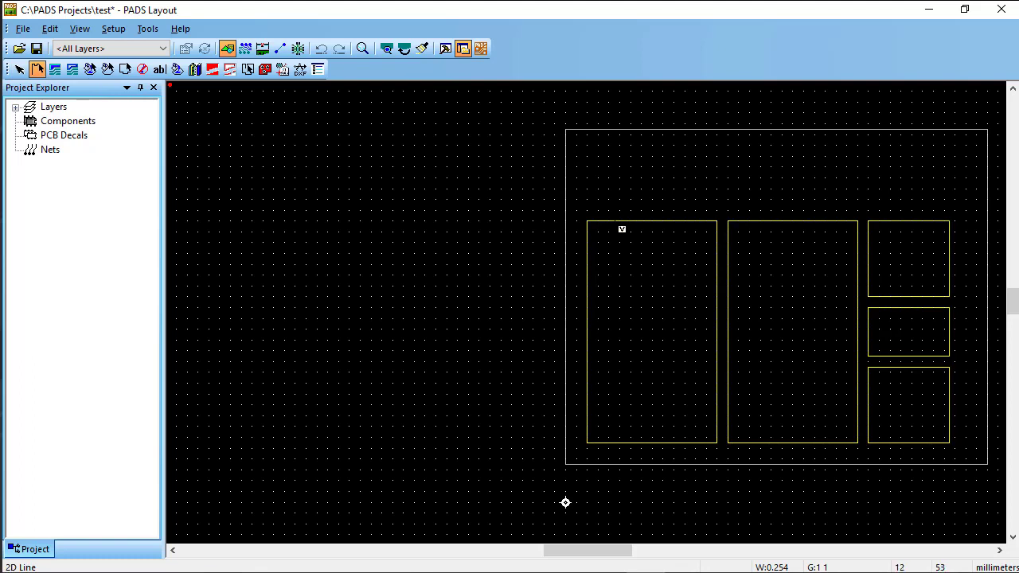
click(587, 222)
click(712, 186)
click(955, 215)
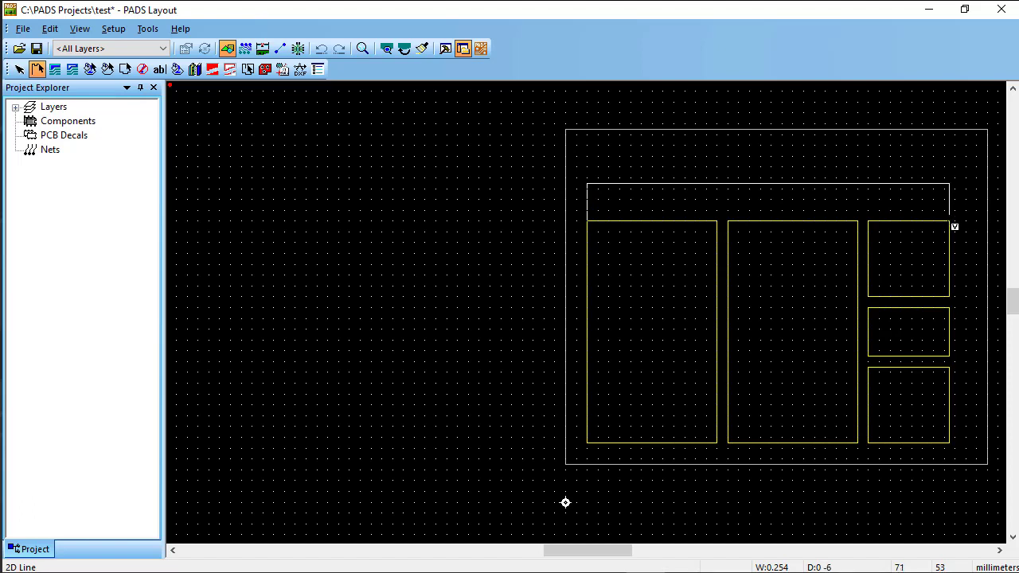
click(952, 226)
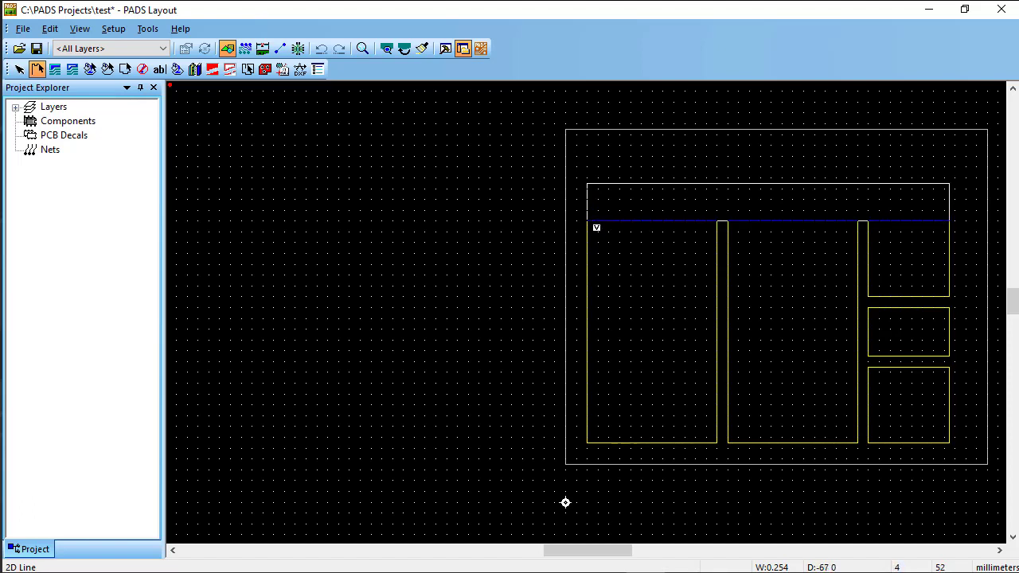
click(596, 228)
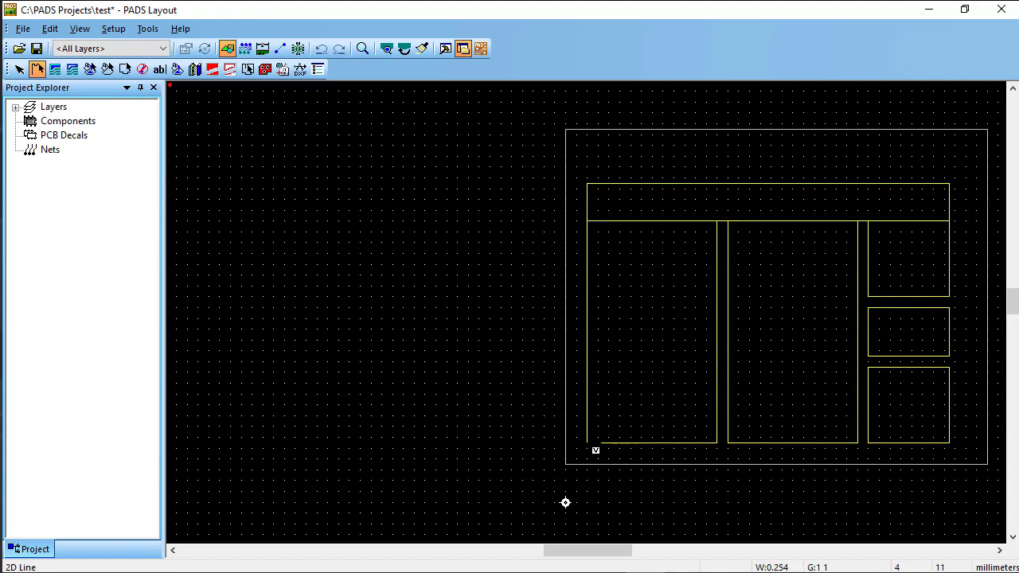
Step: Draw a matching 2D-line strip about 67 by 7 mm directly below the rectangles, starting at their lower left corner
click(595, 450)
click(599, 488)
click(957, 486)
click(956, 444)
double_click(565, 502)
key(Escape)
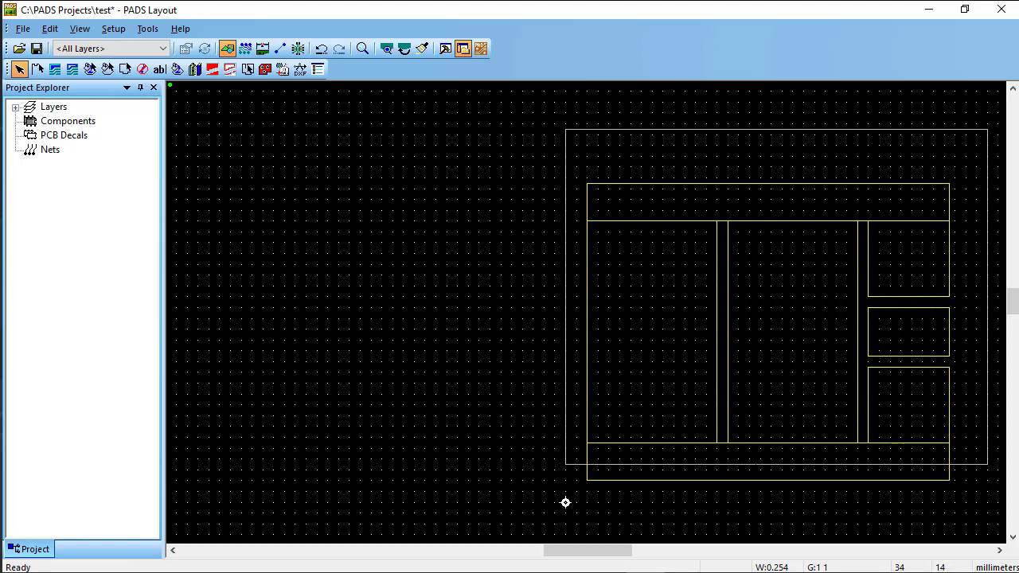
Step: Delete the middle small rectangle between the upper and lower small ones
scroll(565, 502, down, 1)
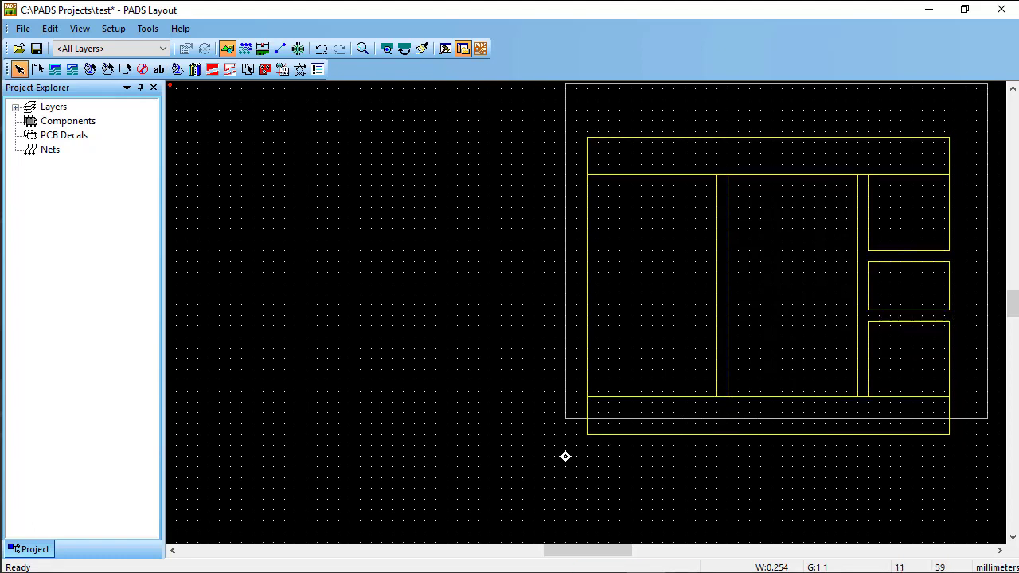
scroll(565, 456, up, 1)
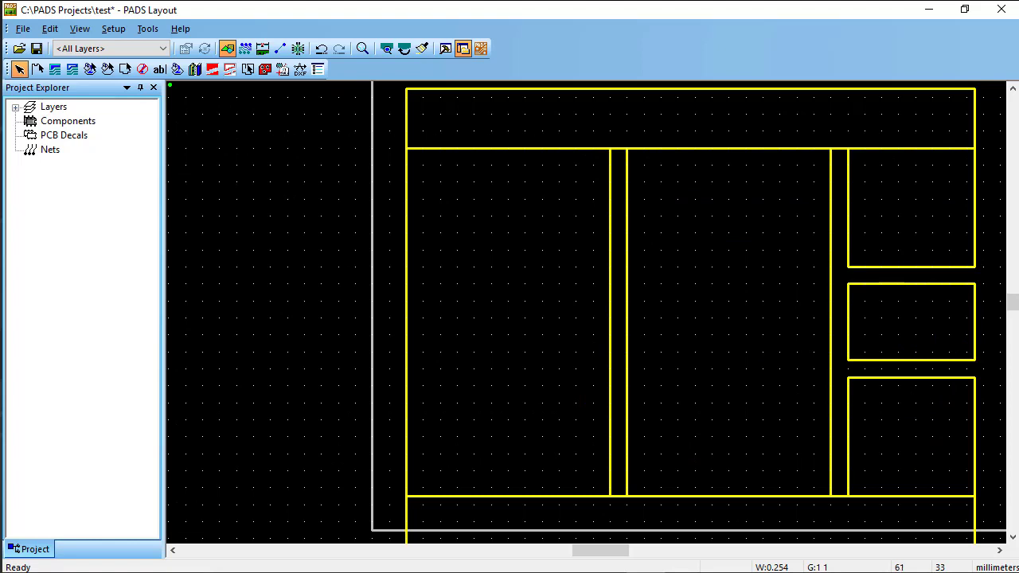
drag(980, 350, 851, 284)
key(Delete)
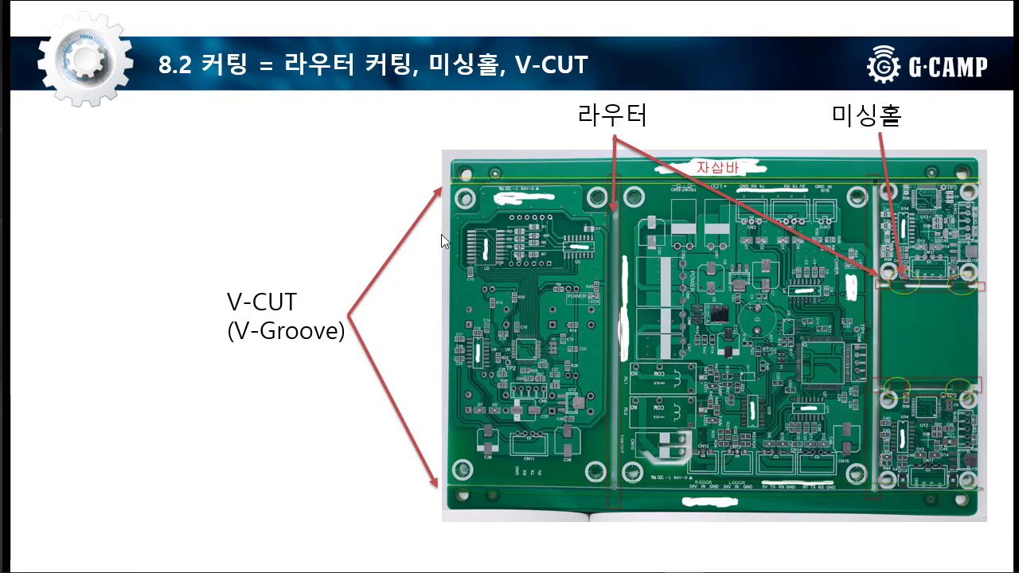
click(431, 471)
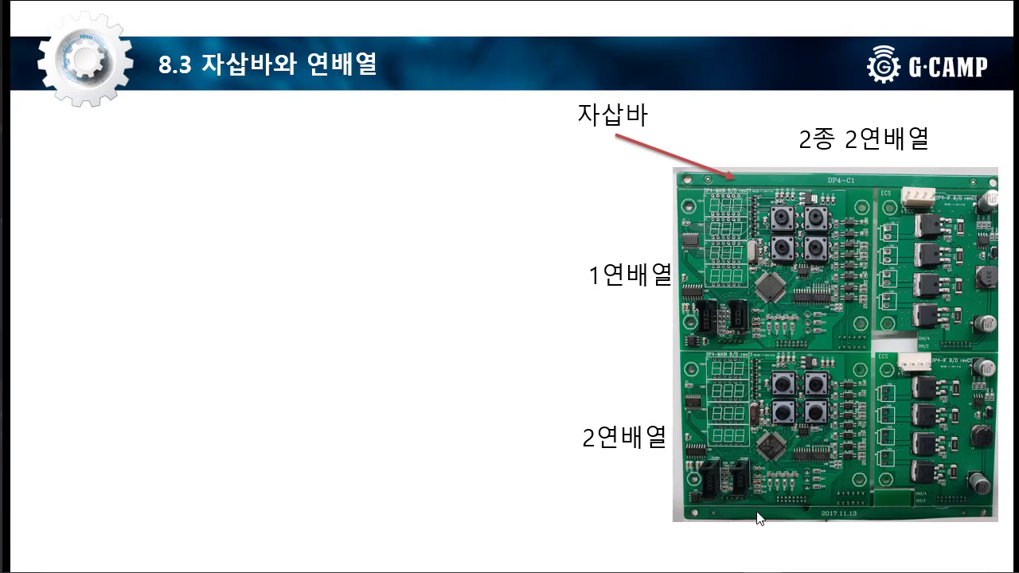
key(Left)
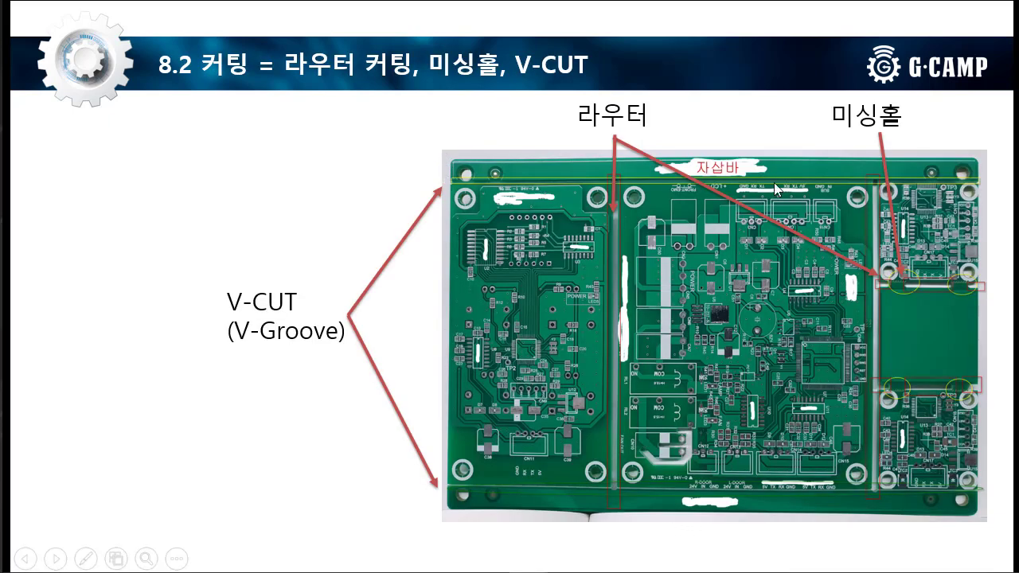